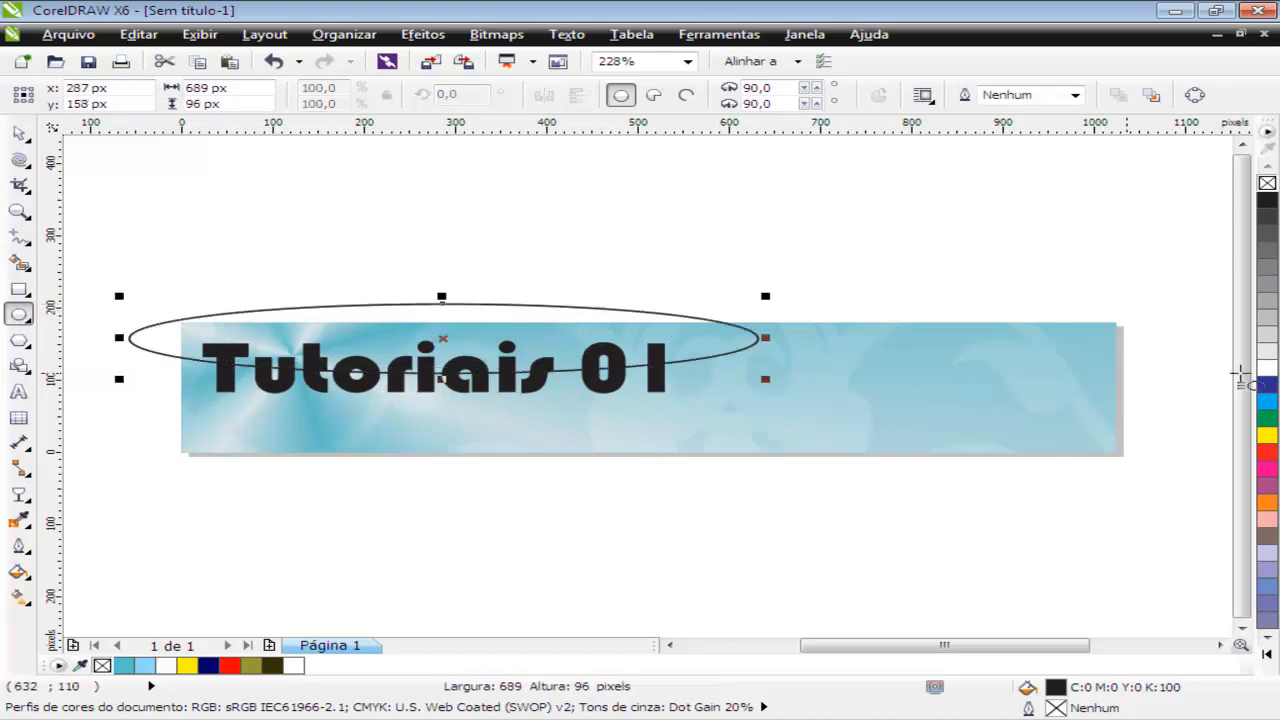
Fill the ellipse with green and intersect it with the "Tutoriais 01" lettering
{"action": "left_click", "coordinate": [1267, 418]}
{"action": "left_click", "coordinate": [19, 133]}
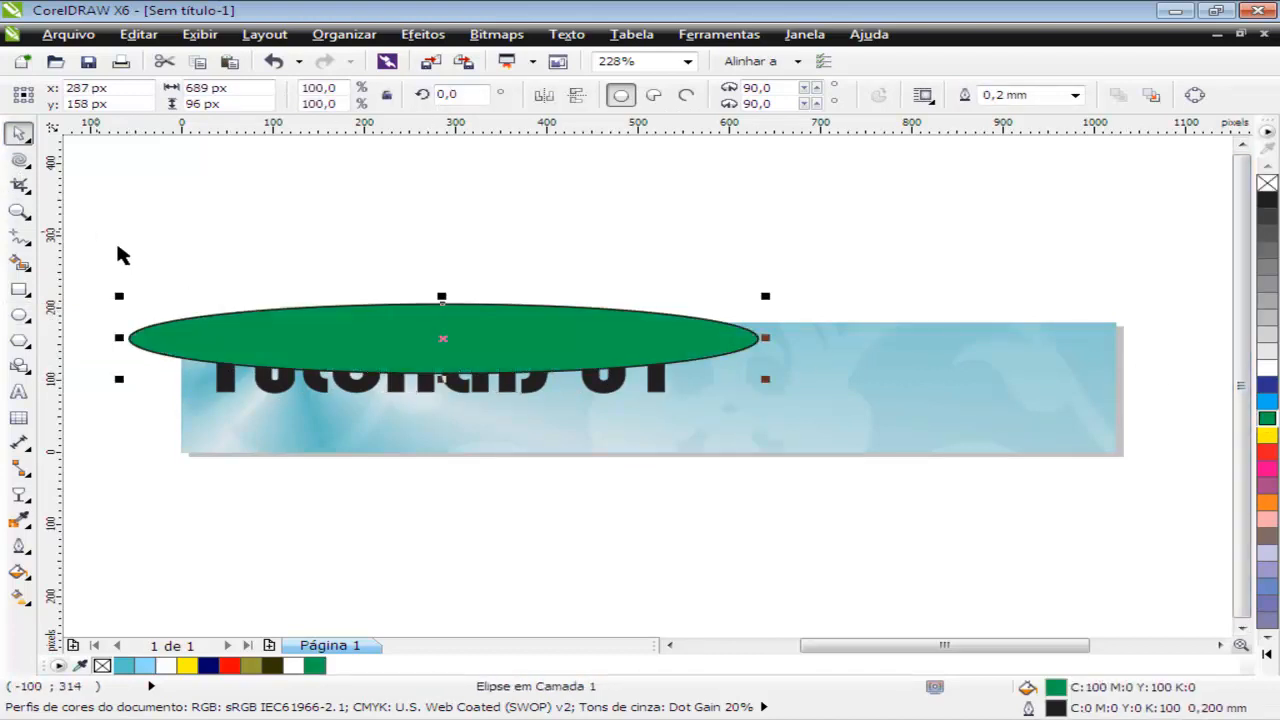
{"action": "left_click_drag", "start_coordinate": [70, 253], "coordinate": [808, 436]}
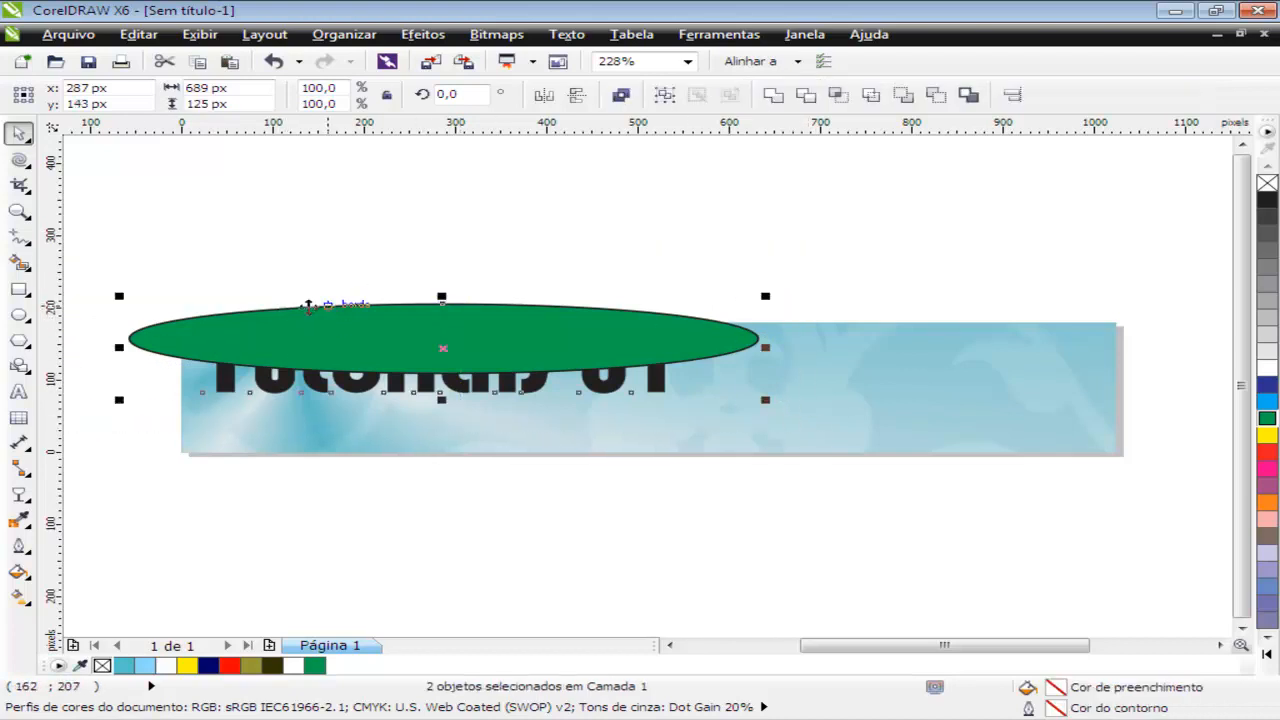
{"action": "left_click", "coordinate": [839, 93]}
Delete the green ellipse and fill the intersected upper part of the lettering with white
{"action": "left_click_drag", "start_coordinate": [535, 315], "coordinate": [623, 215]}
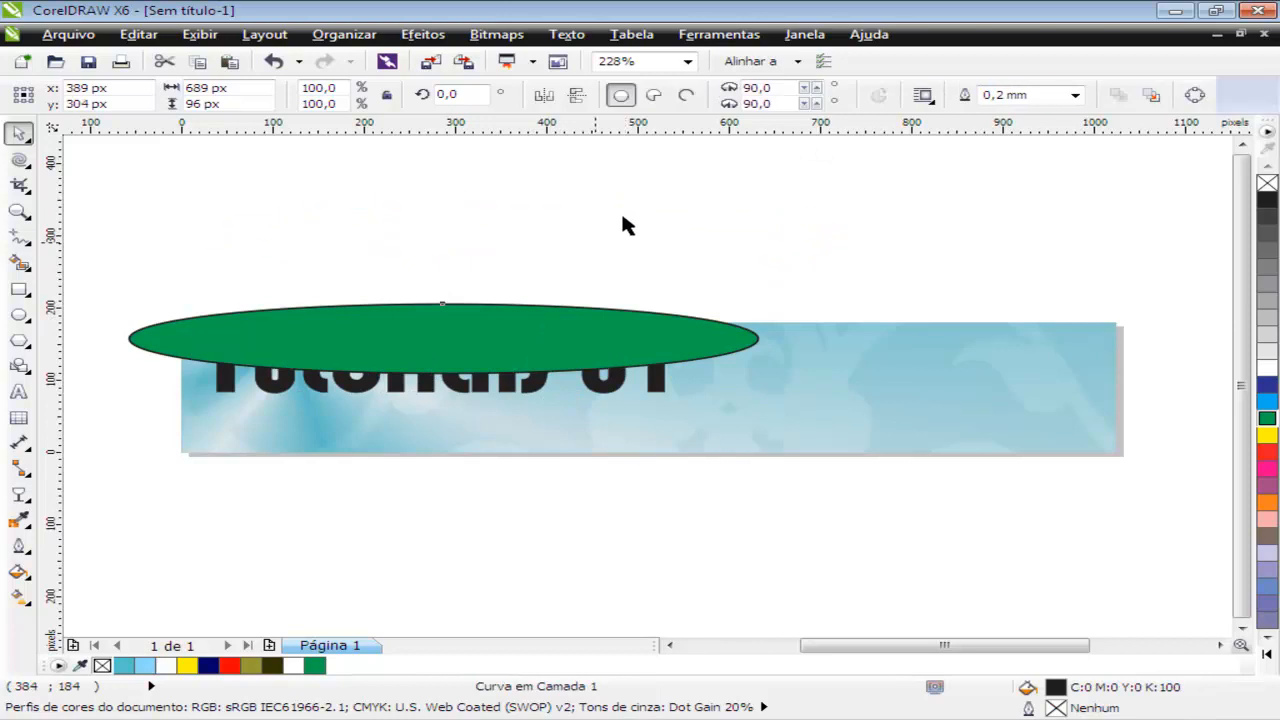
{"action": "key", "text": "Delete"}
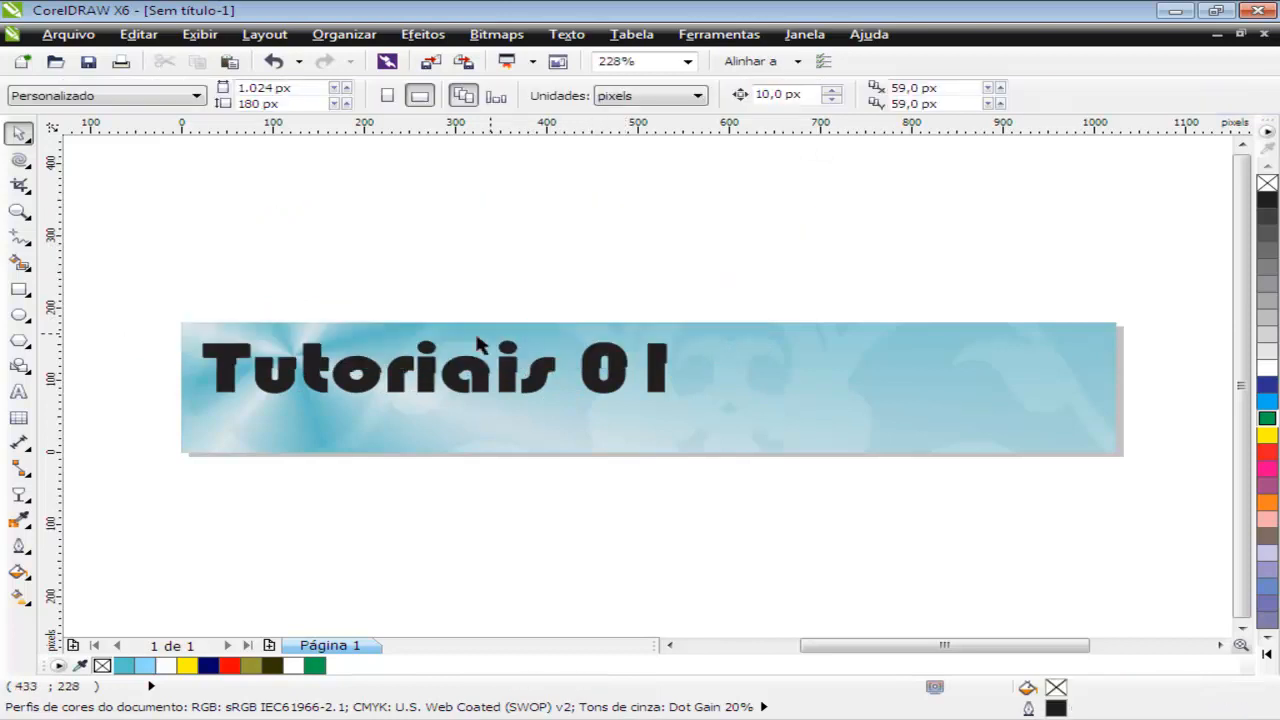
{"action": "left_click", "coordinate": [229, 357]}
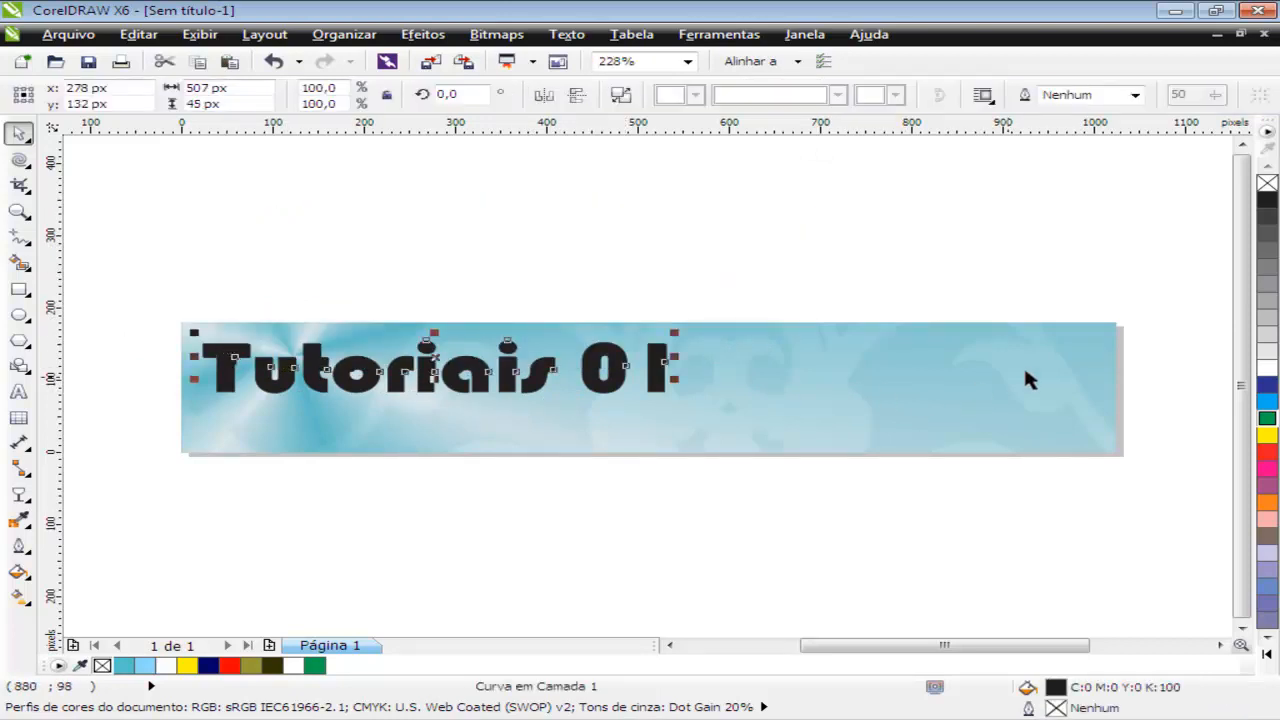
{"action": "left_click", "coordinate": [1267, 372]}
{"action": "left_click", "coordinate": [332, 516]}
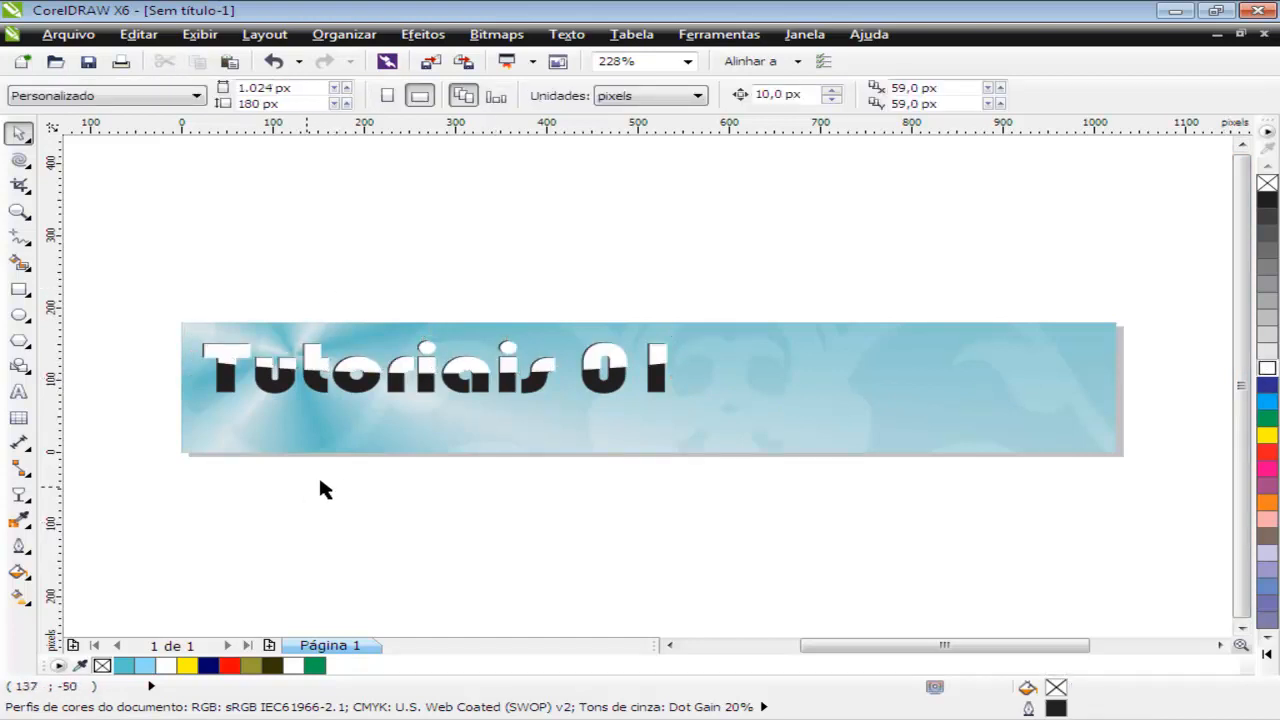
Shift the white upper part of the lettering slightly up and right, to about X 279 px, Y 134 px
{"action": "left_click_drag", "start_coordinate": [449, 414], "coordinate": [168, 420]}
{"action": "key", "text": "shift+F2"}
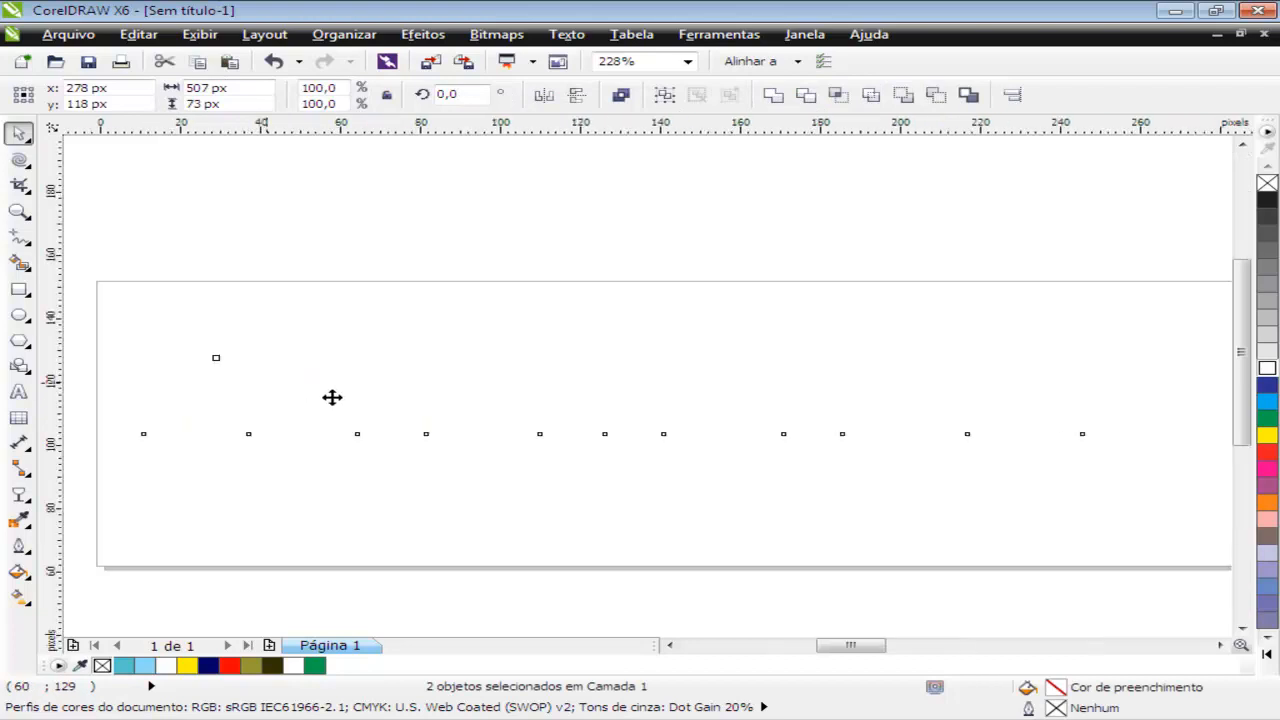
{"action": "key", "text": "Escape"}
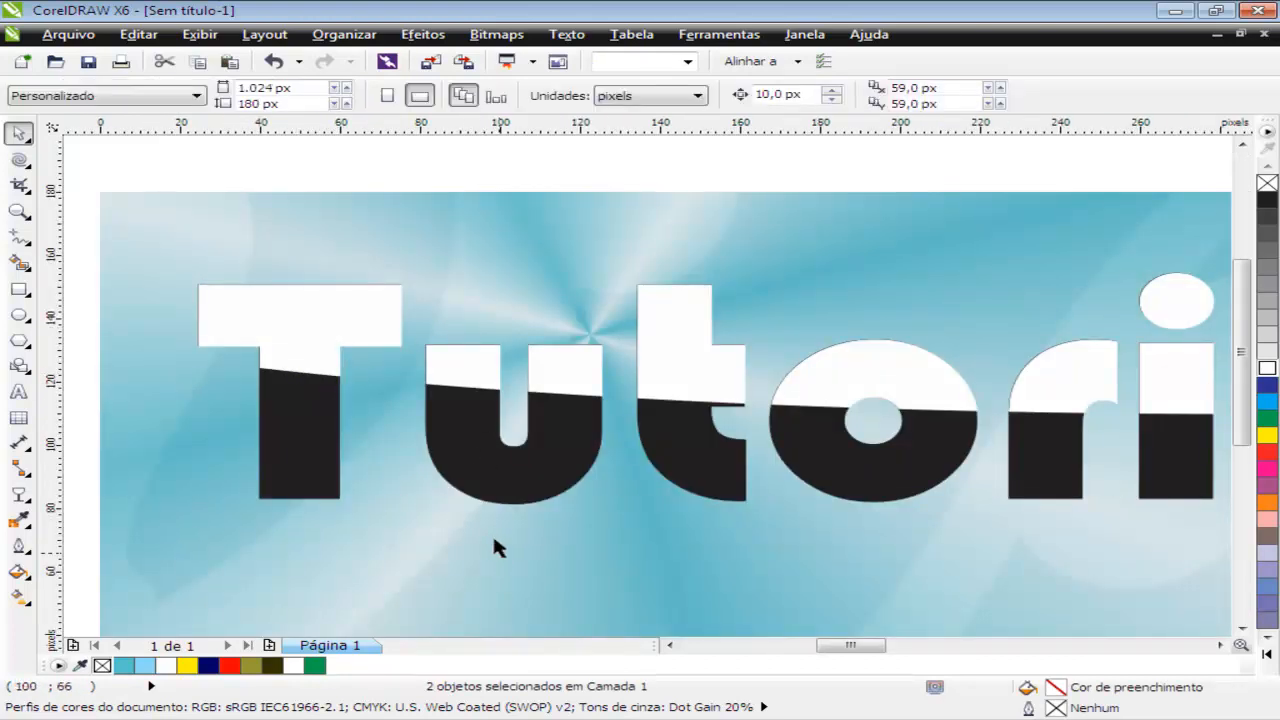
{"action": "left_click", "coordinate": [559, 364]}
{"action": "key", "text": "Right"}
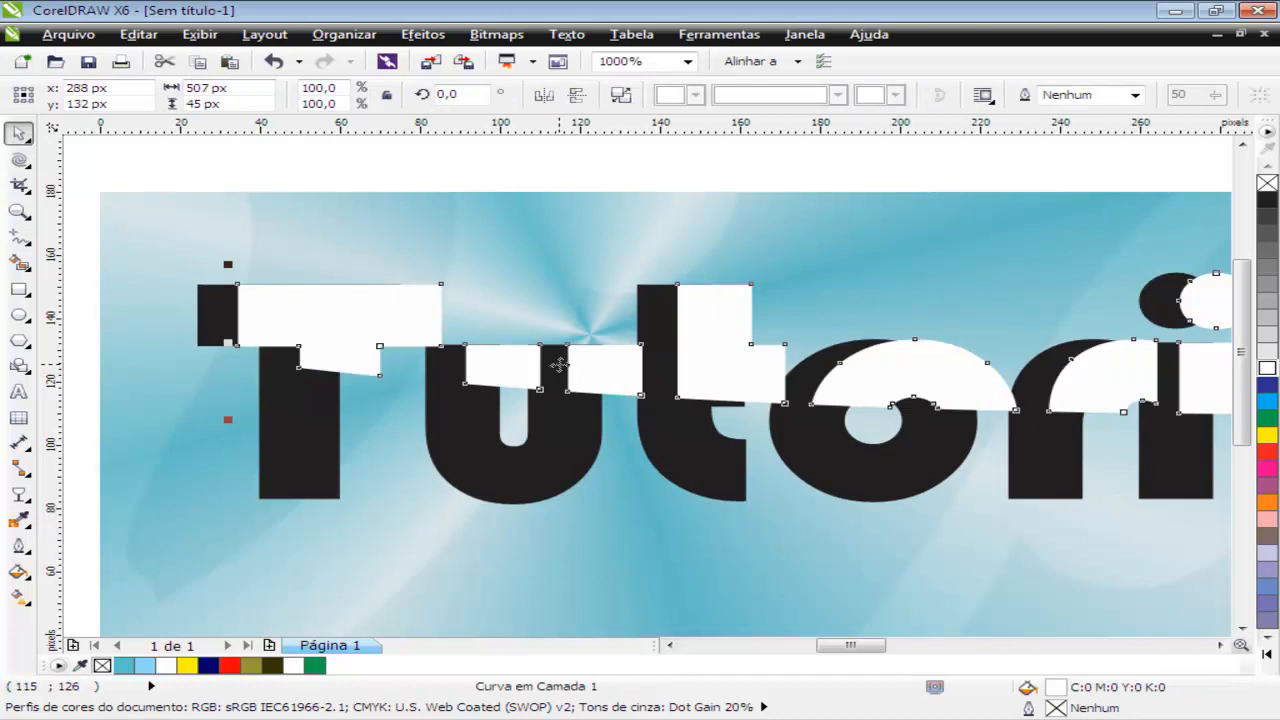
{"action": "key", "text": "Left"}
{"action": "scroll", "coordinate": [423, 366], "scroll_direction": "up", "scroll_amount": 1}
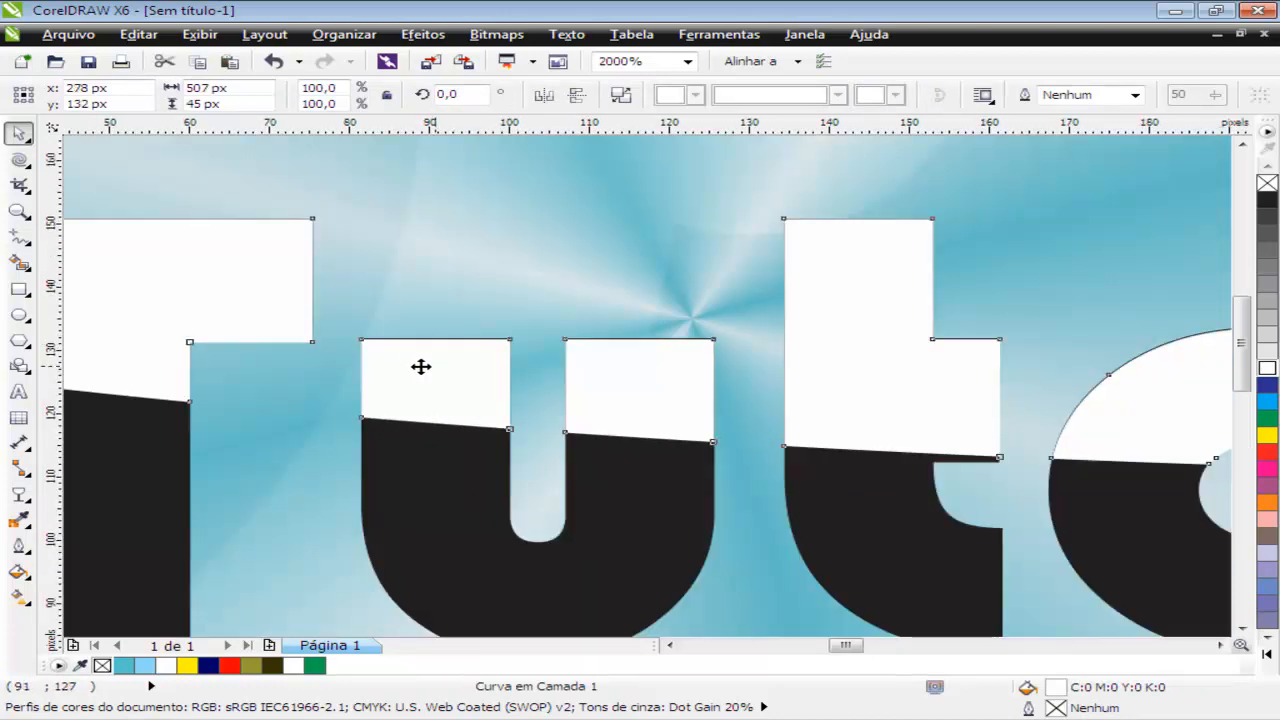
{"action": "left_click_drag", "start_coordinate": [427, 366], "coordinate": [440, 374]}
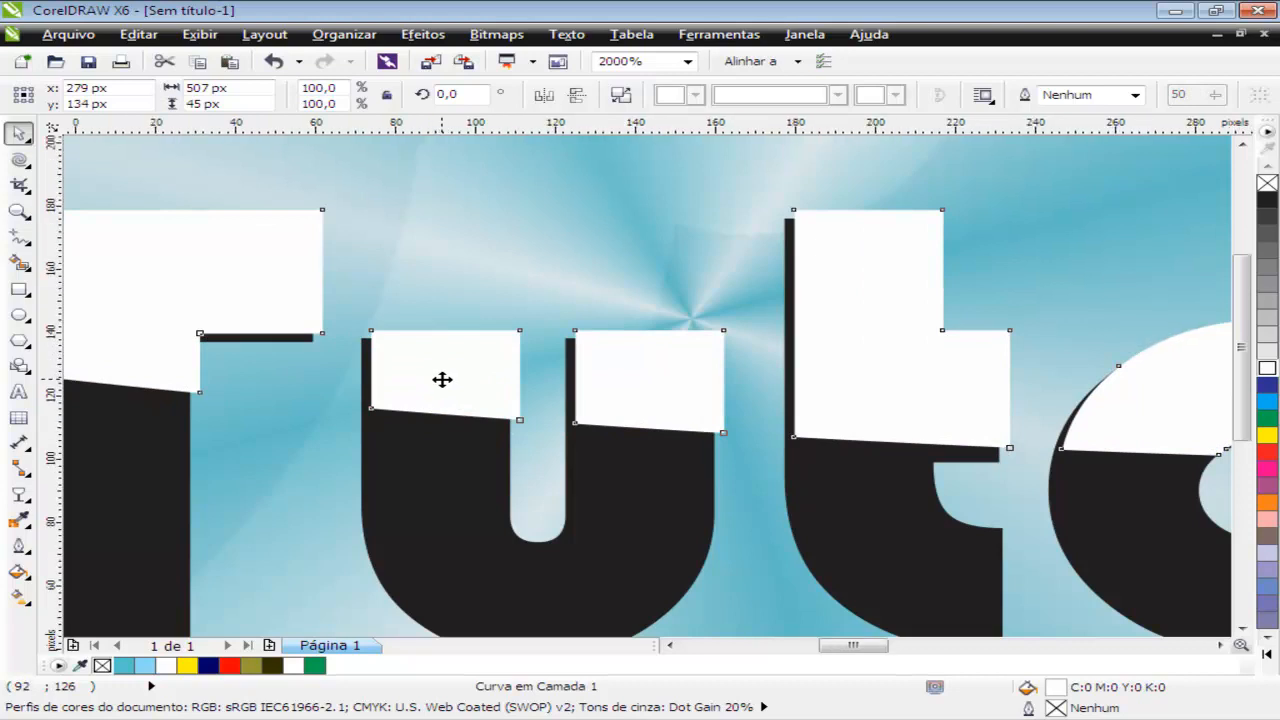
Try welding the white and black parts of the lettering, undo it, and group the two objects instead
{"action": "scroll", "coordinate": [442, 379], "scroll_direction": "down", "scroll_amount": 1}
{"action": "scroll", "coordinate": [540, 429], "scroll_direction": "down", "scroll_amount": 1}
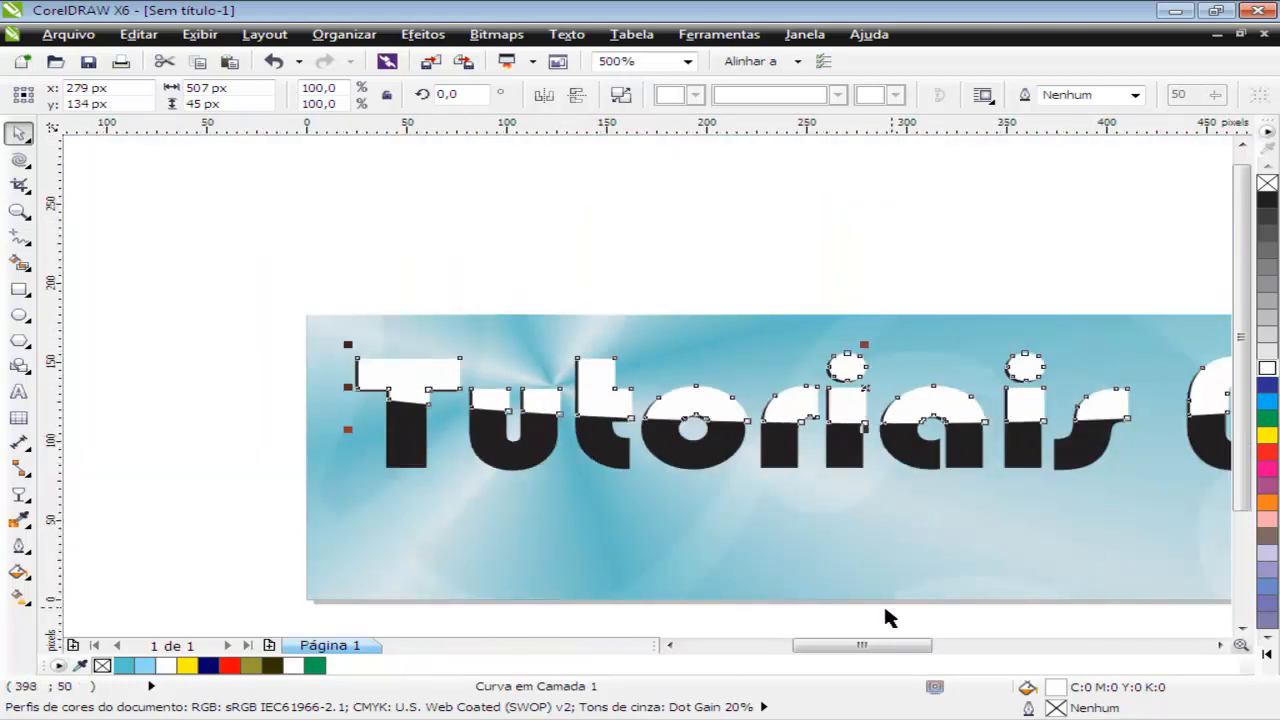
{"action": "mouse_move", "coordinate": [835, 645]}
{"action": "left_mouse_down"}
{"action": "mouse_move", "coordinate": [861, 655]}
{"action": "mouse_move", "coordinate": [859, 644]}
{"action": "left_mouse_up"}
{"action": "scroll", "coordinate": [623, 510], "scroll_direction": "down", "scroll_amount": 1}
{"action": "scroll", "coordinate": [600, 512], "scroll_direction": "up", "scroll_amount": 1}
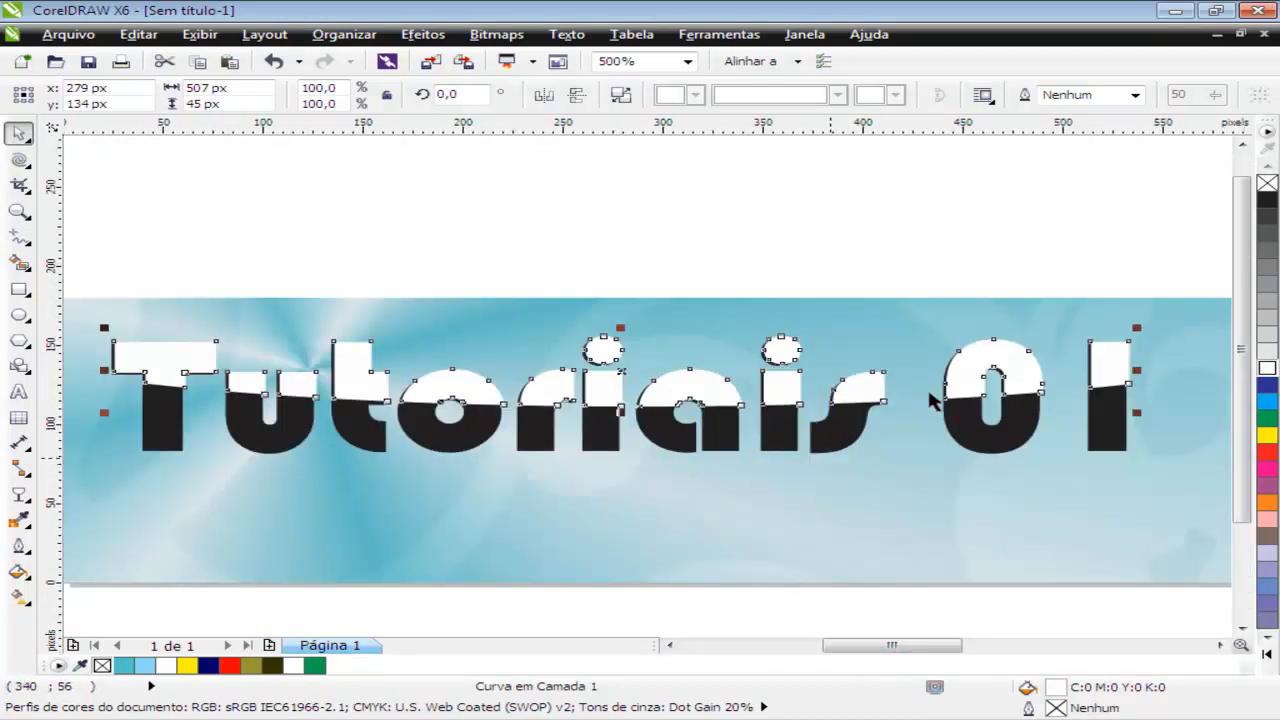
{"action": "scroll", "coordinate": [901, 425], "scroll_direction": "down", "scroll_amount": 1}
{"action": "left_click", "coordinate": [1003, 346]}
{"action": "left_click_drag", "start_coordinate": [872, 652], "coordinate": [947, 652]}
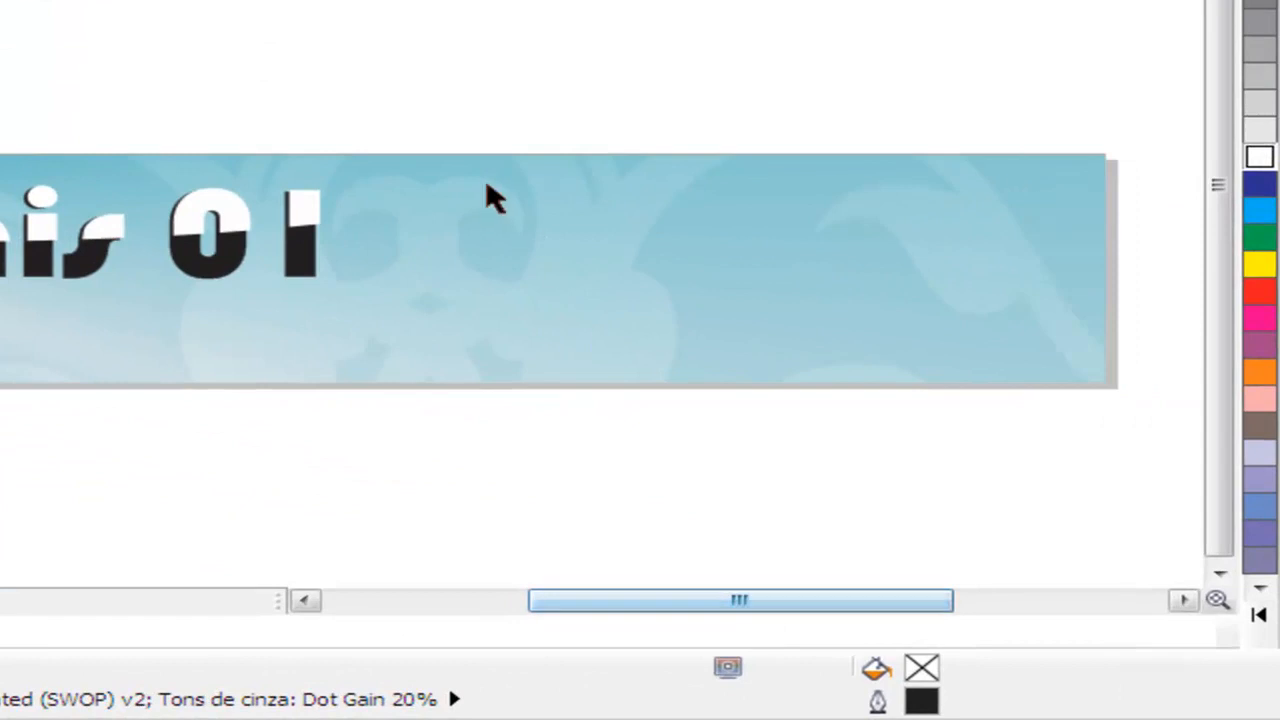
{"action": "left_click_drag", "start_coordinate": [429, 63], "coordinate": [0, 377]}
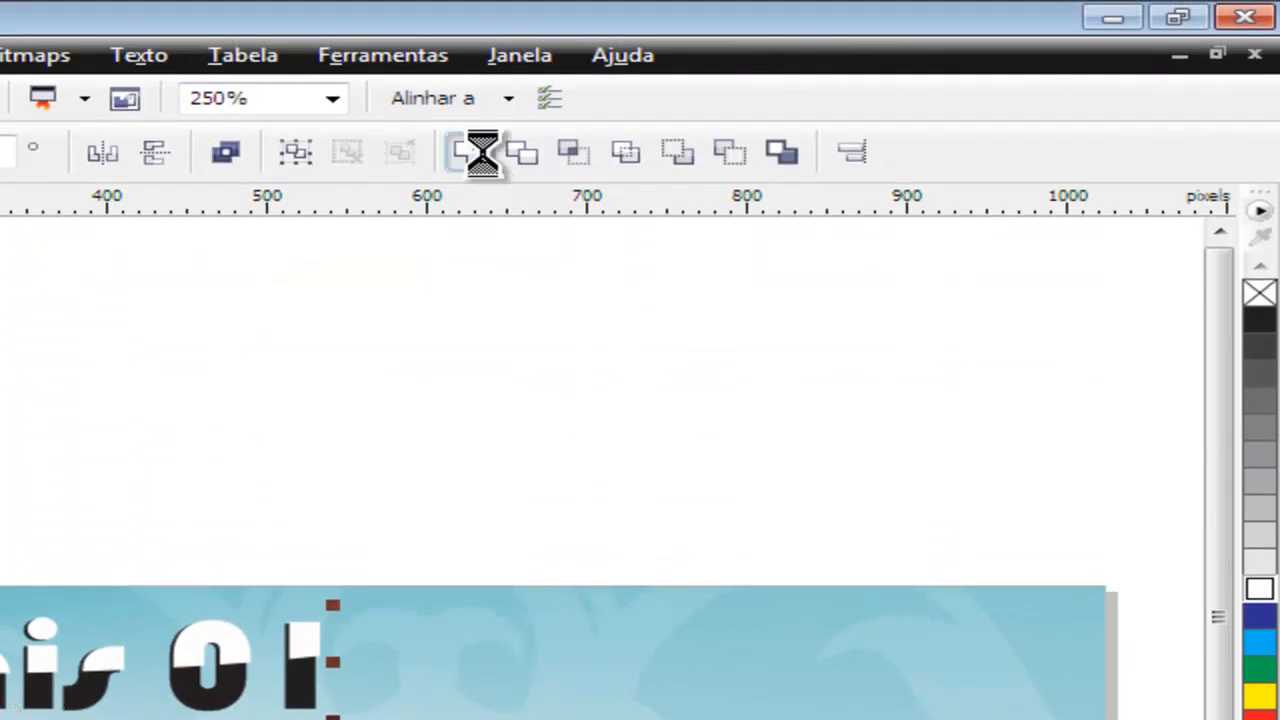
{"action": "left_click", "coordinate": [482, 150]}
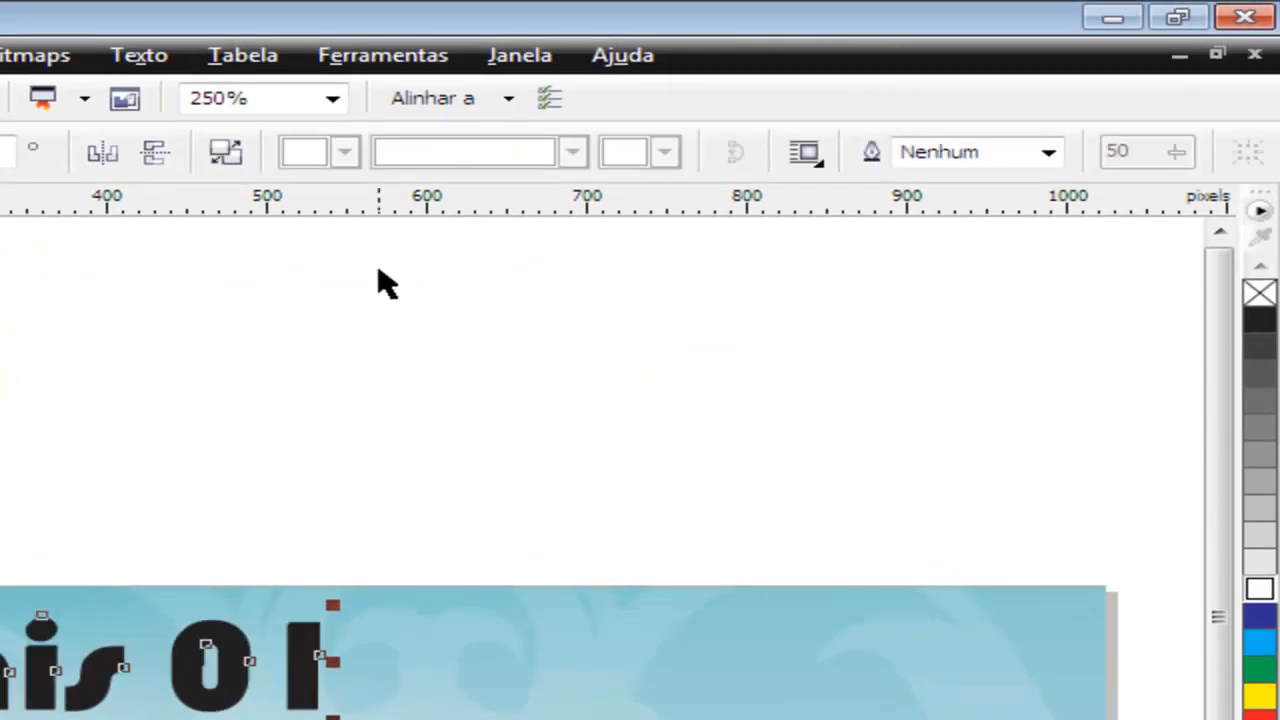
{"action": "key", "text": "ctrl+z"}
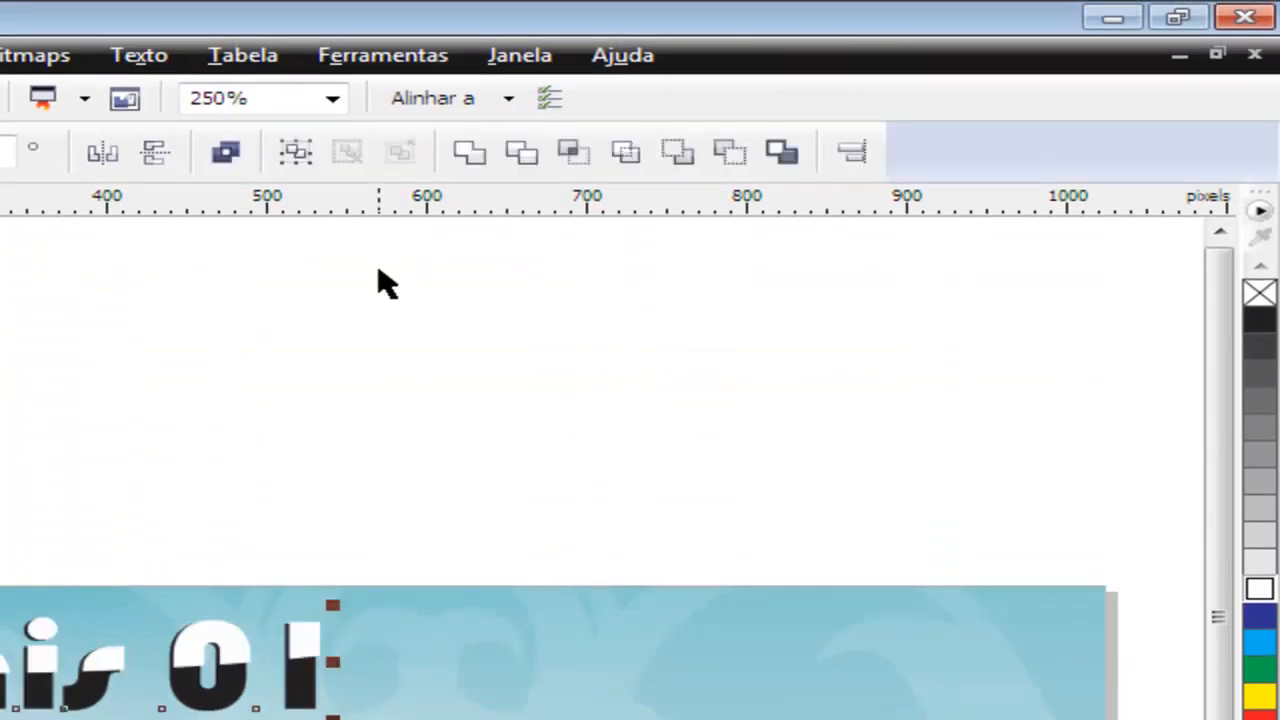
{"action": "key", "text": "ctrl+g"}
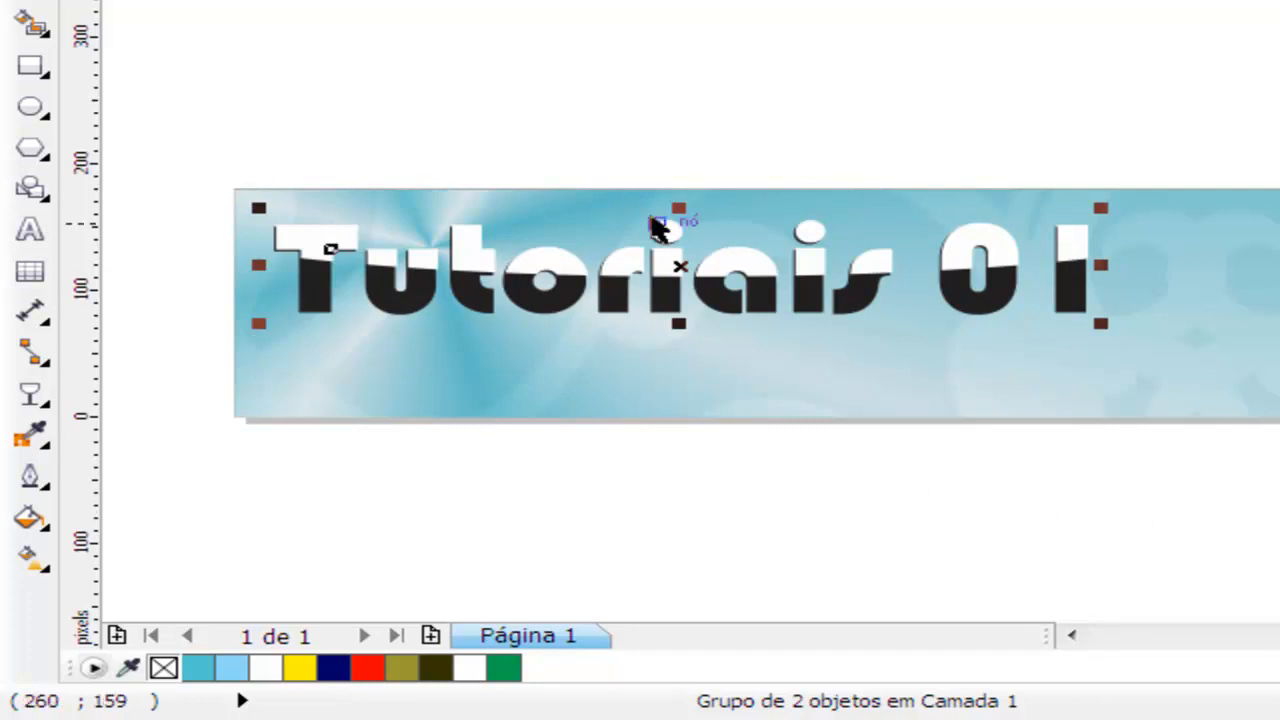
Extrude the grouped lettering toward the upper right with a vanishing point at about 55 px, 46 px
{"action": "left_click", "coordinate": [35, 397]}
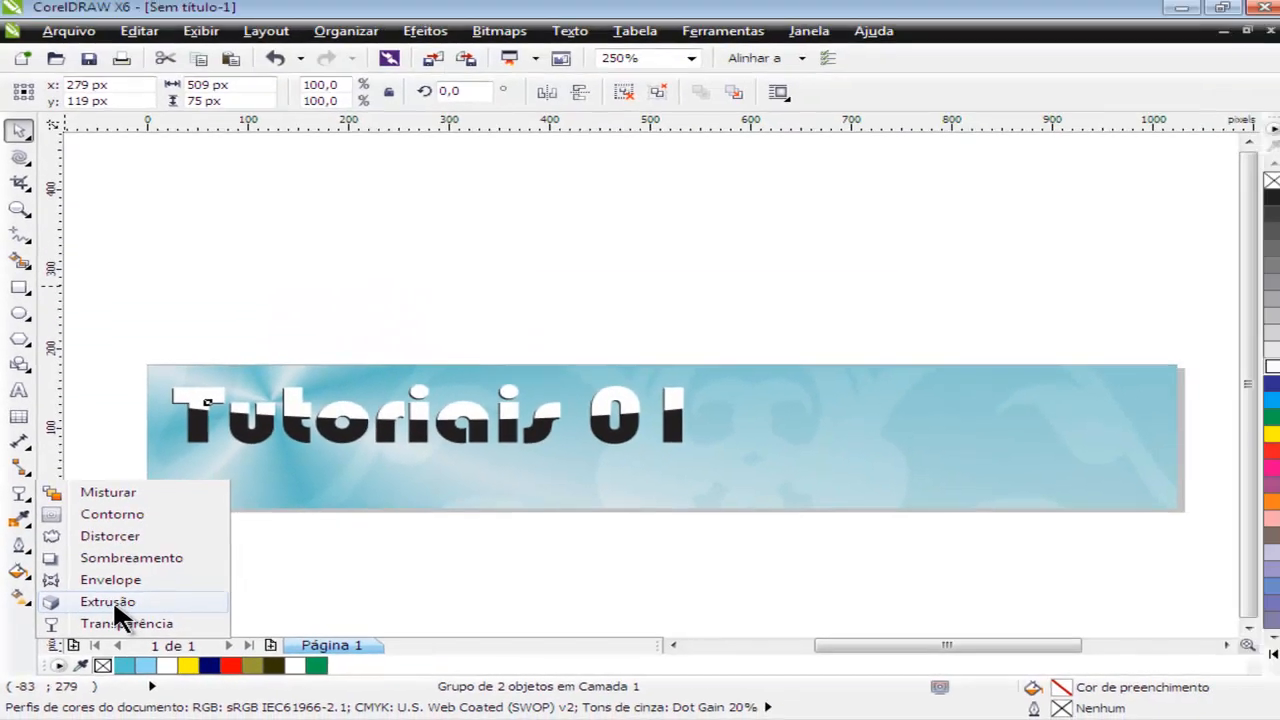
{"action": "left_click", "coordinate": [153, 588]}
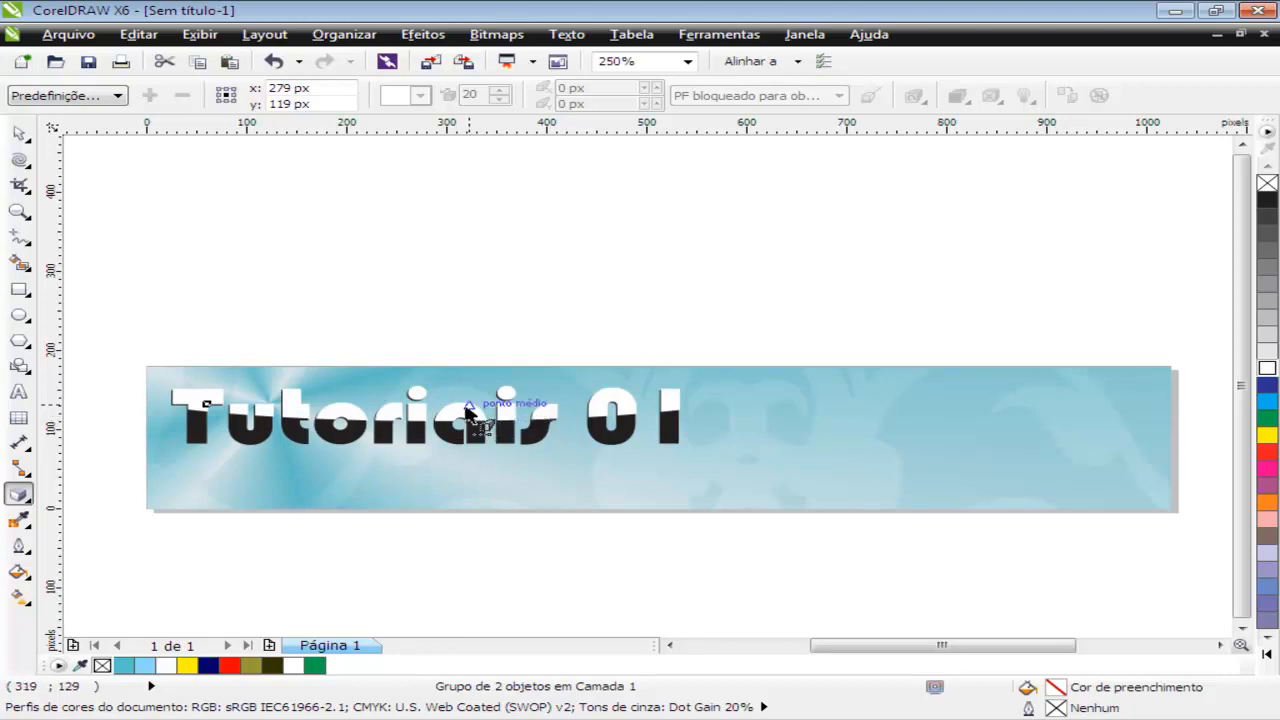
{"action": "scroll", "coordinate": [472, 415], "scroll_direction": "up", "scroll_amount": 2}
{"action": "left_click_drag", "start_coordinate": [446, 400], "coordinate": [497, 343]}
{"action": "left_click_drag", "start_coordinate": [97, 586], "coordinate": [100, 588]}
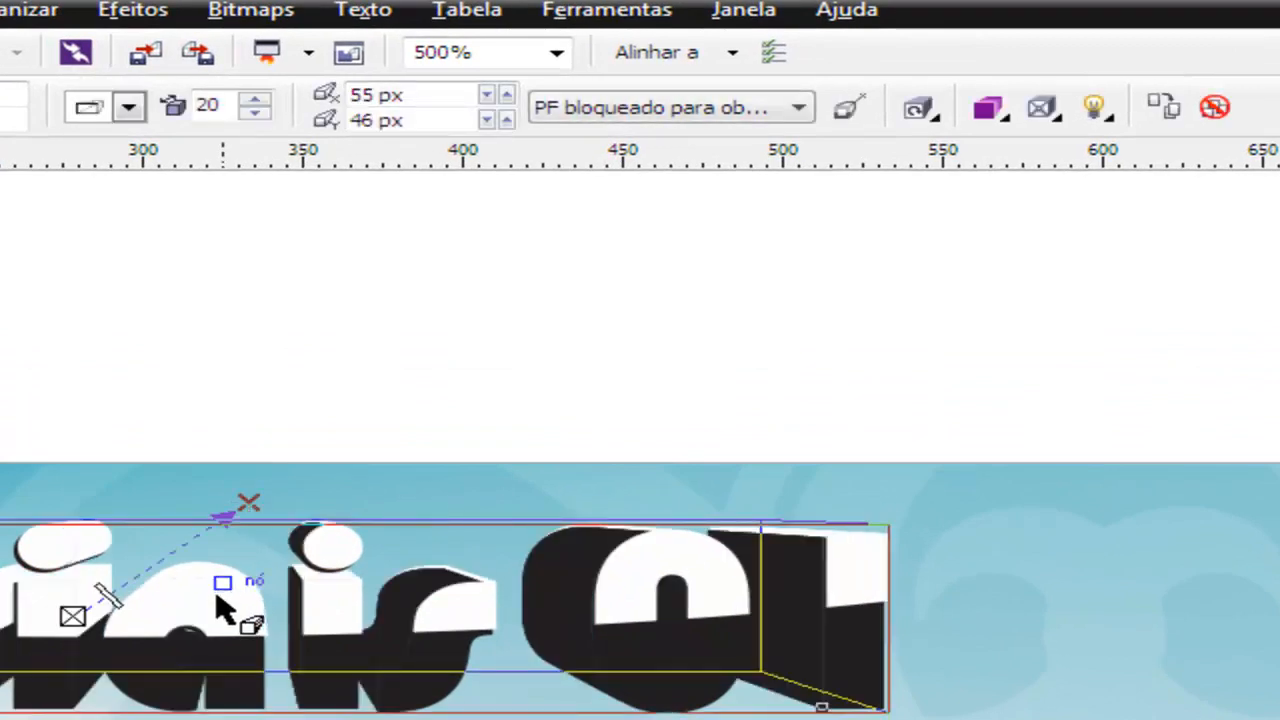
Try reducing the lettering's extrusion depth to 5 and bring it back up to 10
{"action": "scroll", "coordinate": [155, 595], "scroll_direction": "down", "scroll_amount": 2}
{"action": "scroll", "coordinate": [160, 597], "scroll_direction": "up", "scroll_amount": 2}
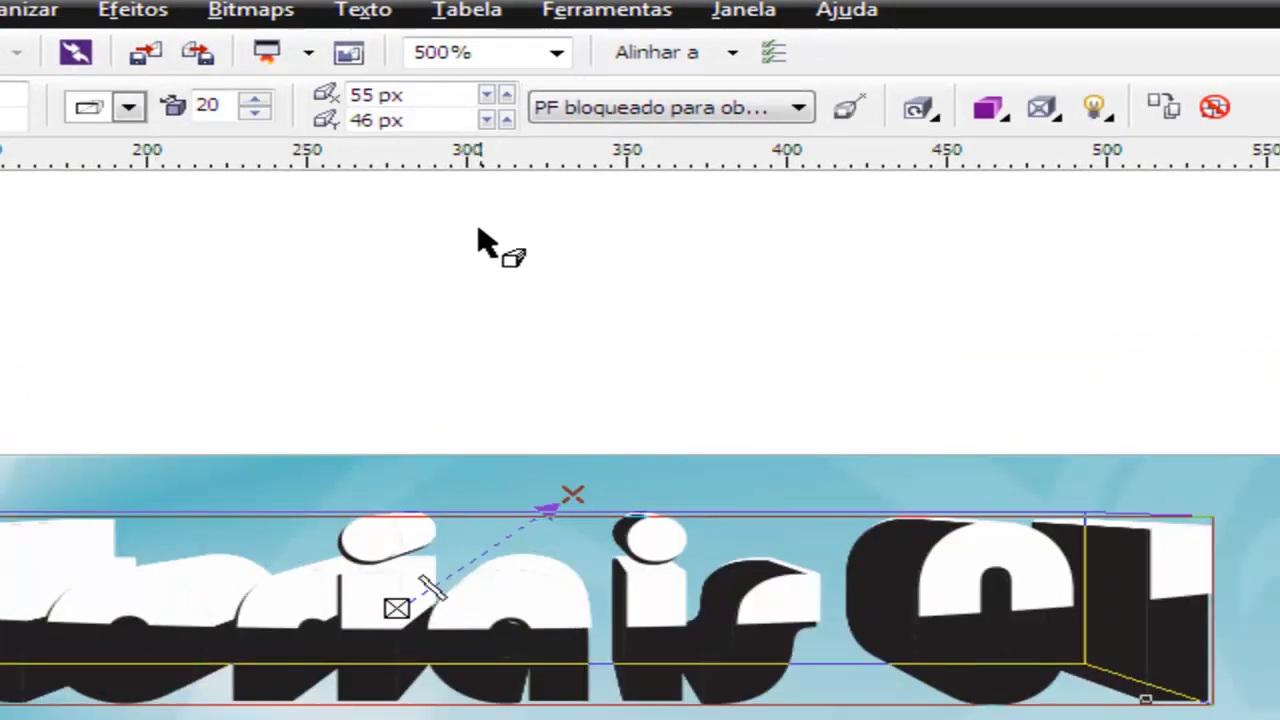
{"action": "left_click", "coordinate": [253, 113]}
{"action": "left_click", "coordinate": [253, 113]}
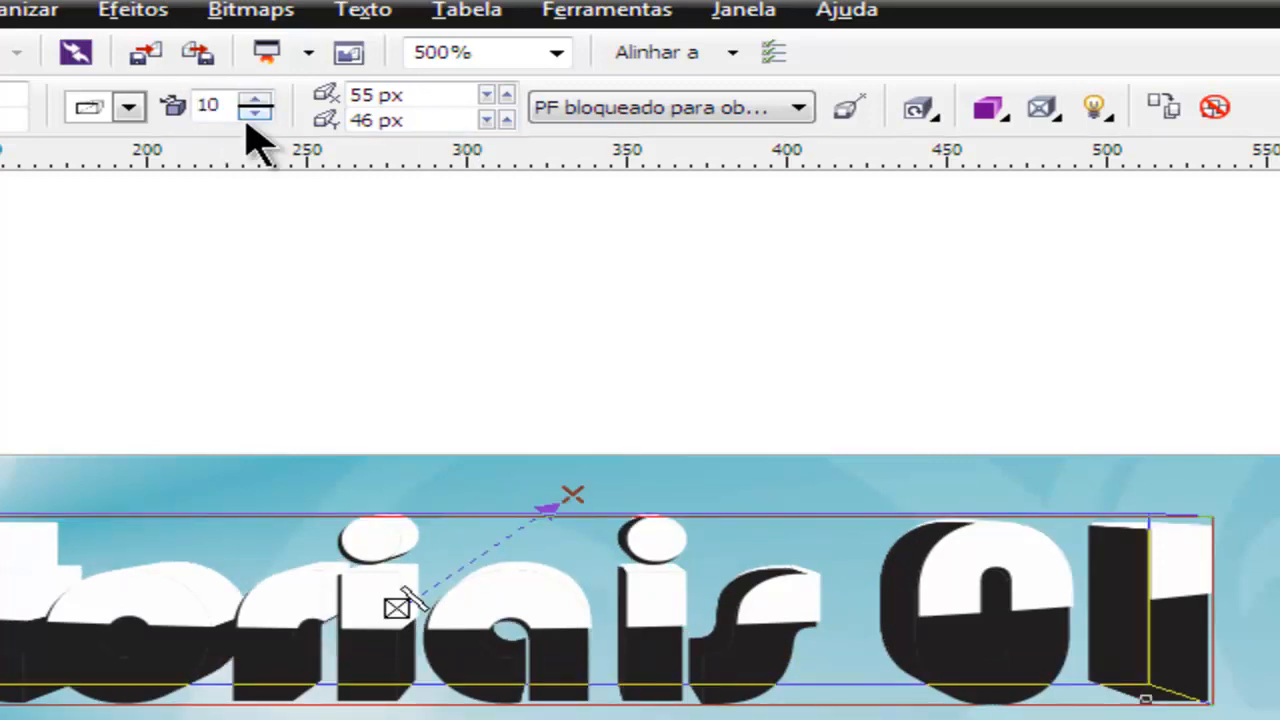
{"action": "left_click", "coordinate": [253, 113]}
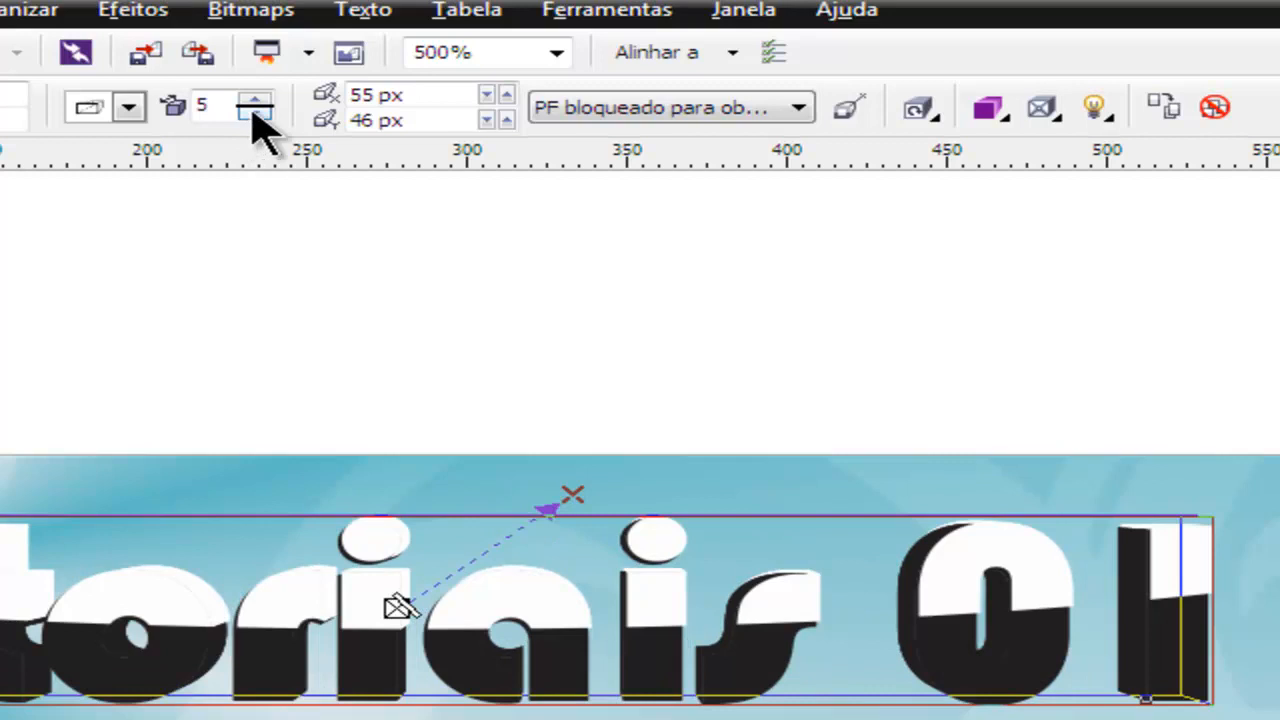
{"action": "left_click", "coordinate": [255, 100]}
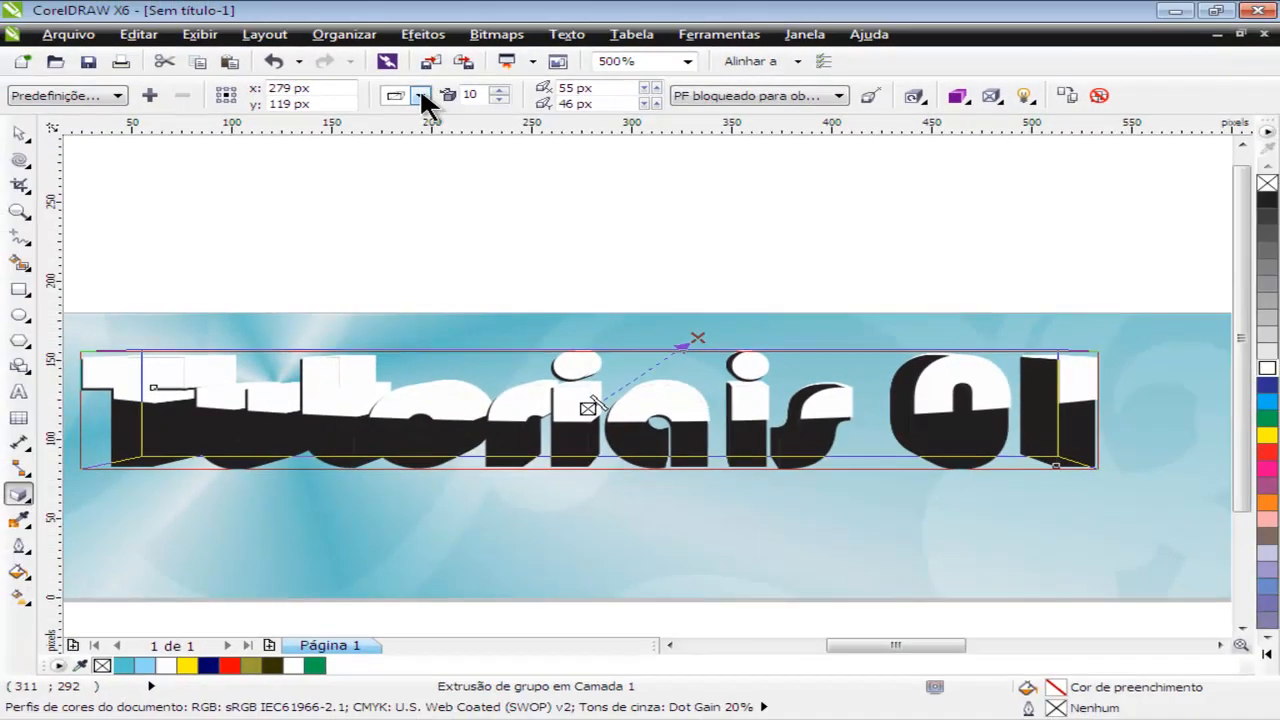
Try a different extrusion type on the lettering and undo it
{"action": "left_click", "coordinate": [316, 99]}
{"action": "left_click", "coordinate": [323, 137]}
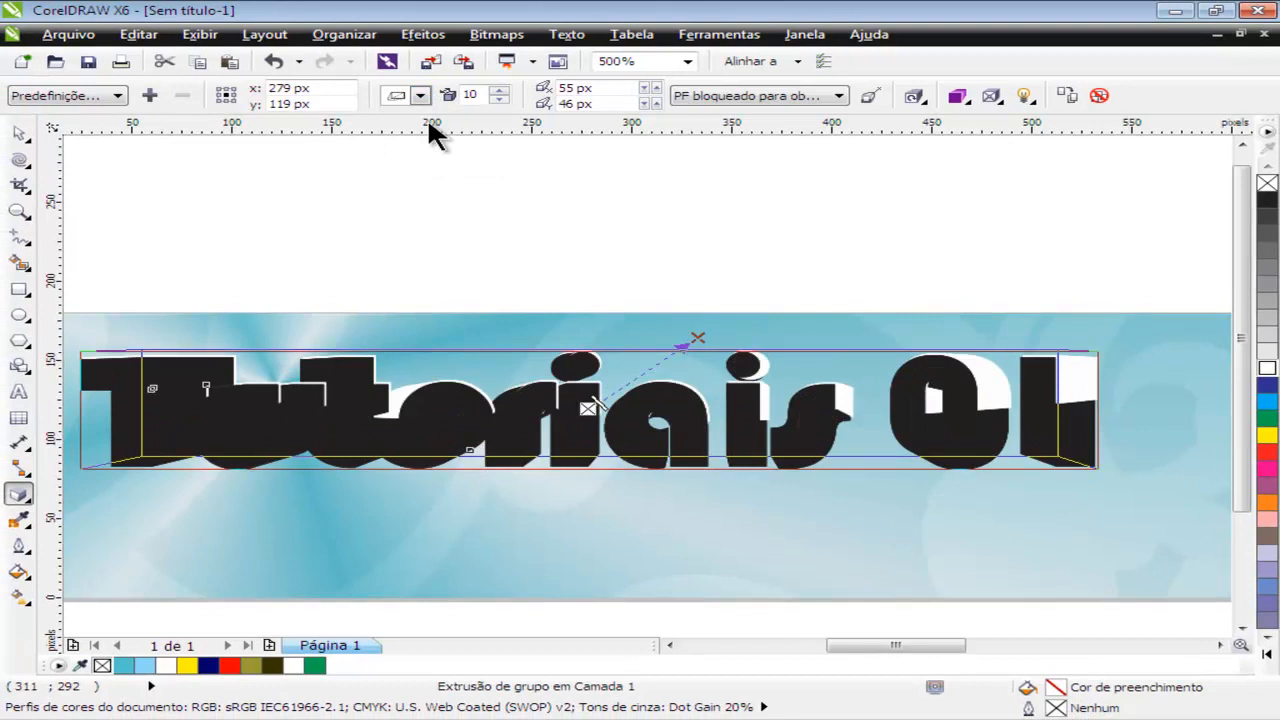
{"action": "key", "text": "ctrl+z"}
Set the lettering's extrusion depth to 6 and deselect it
{"action": "left_click_drag", "start_coordinate": [484, 95], "coordinate": [438, 103]}
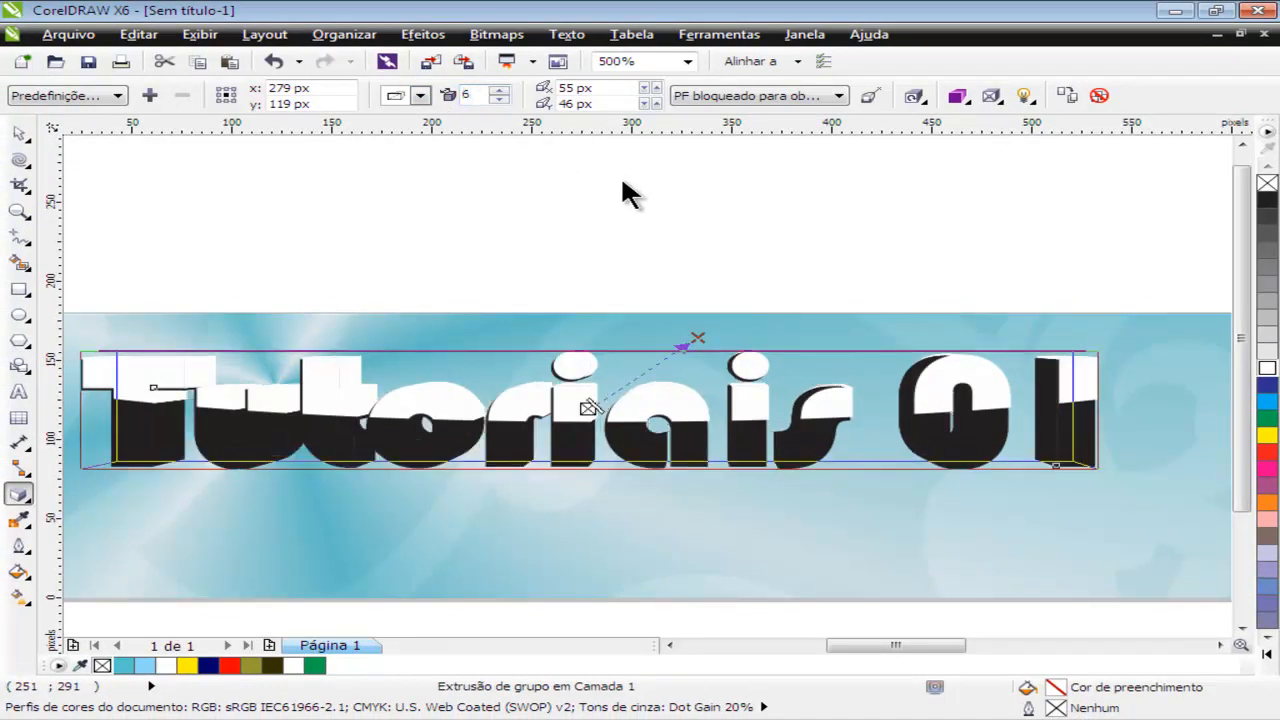
{"action": "left_click", "coordinate": [640, 250]}
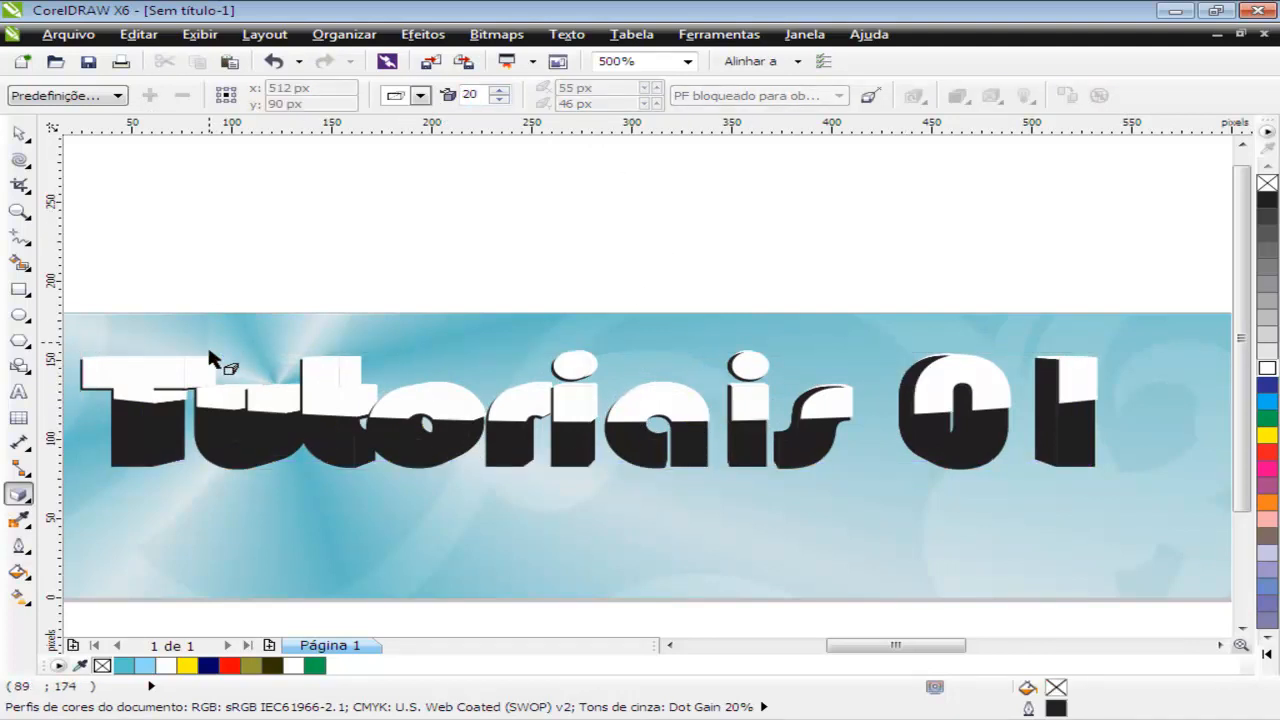
Set the horizontal vanishing point coordinate of the lettering's extrusion to -65 px
{"action": "left_click", "coordinate": [318, 400]}
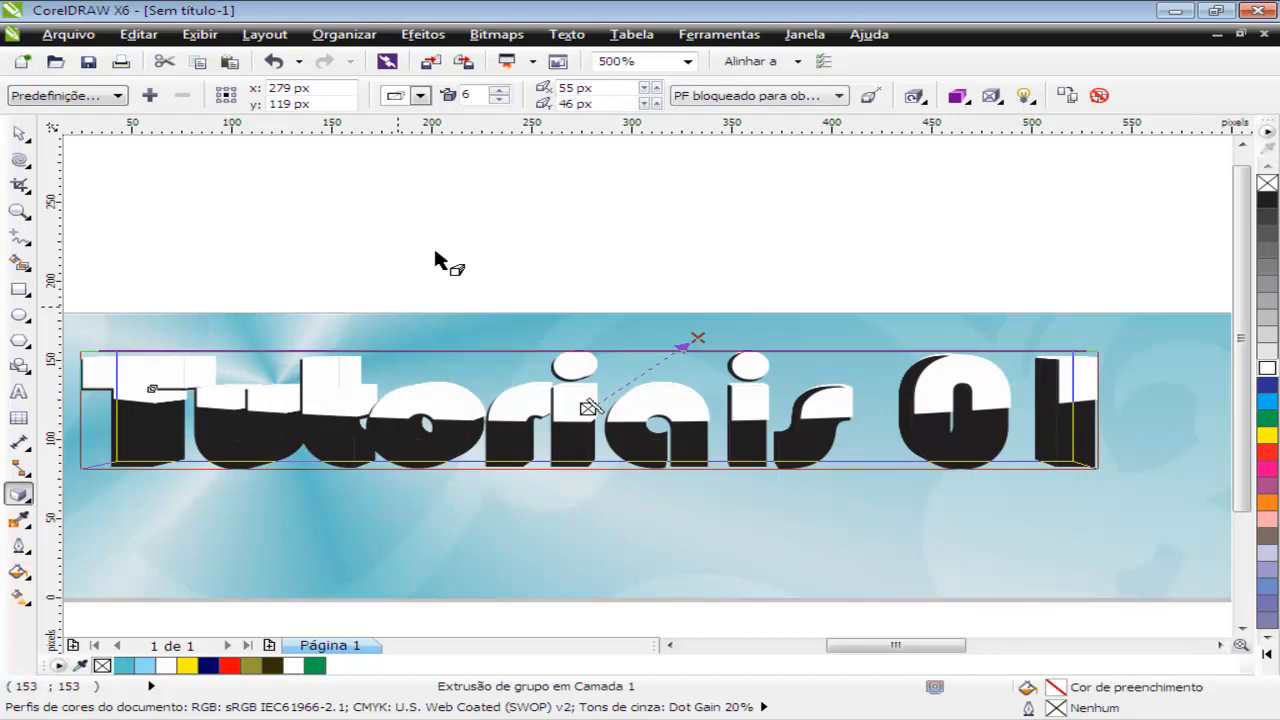
{"action": "left_click", "coordinate": [646, 87]}
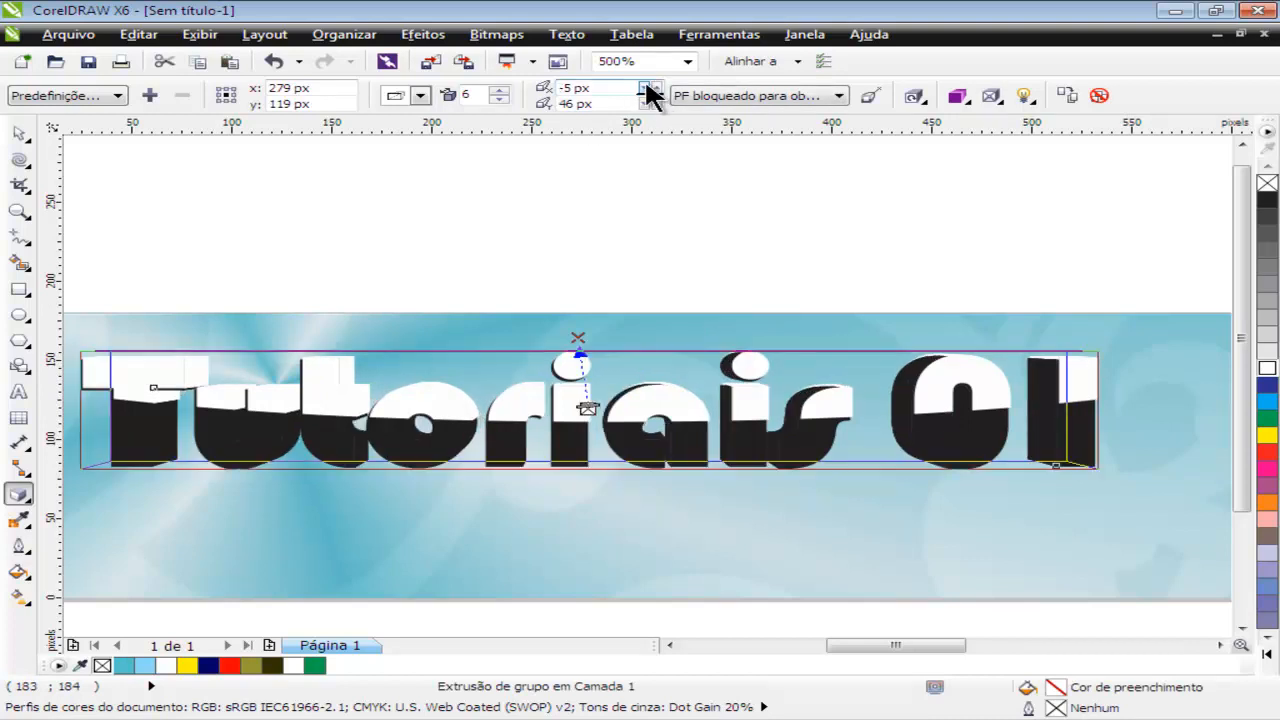
{"action": "left_click", "coordinate": [646, 88]}
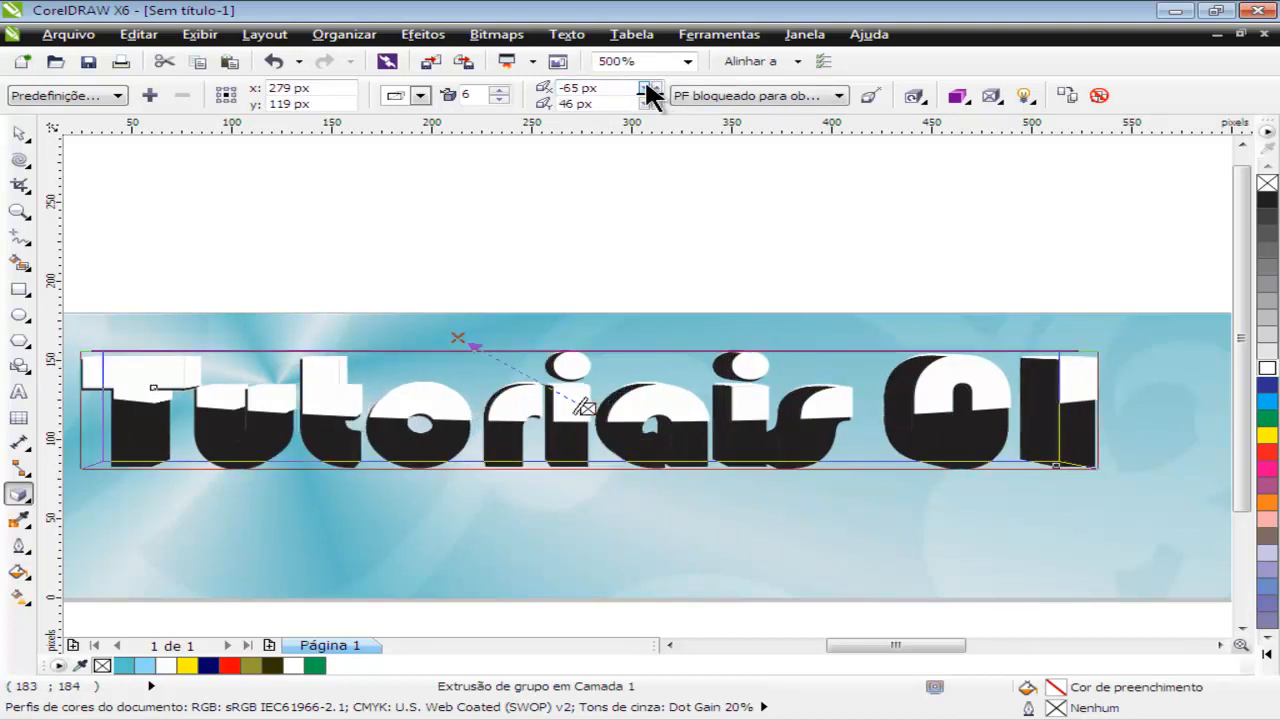
{"action": "left_click", "coordinate": [646, 87]}
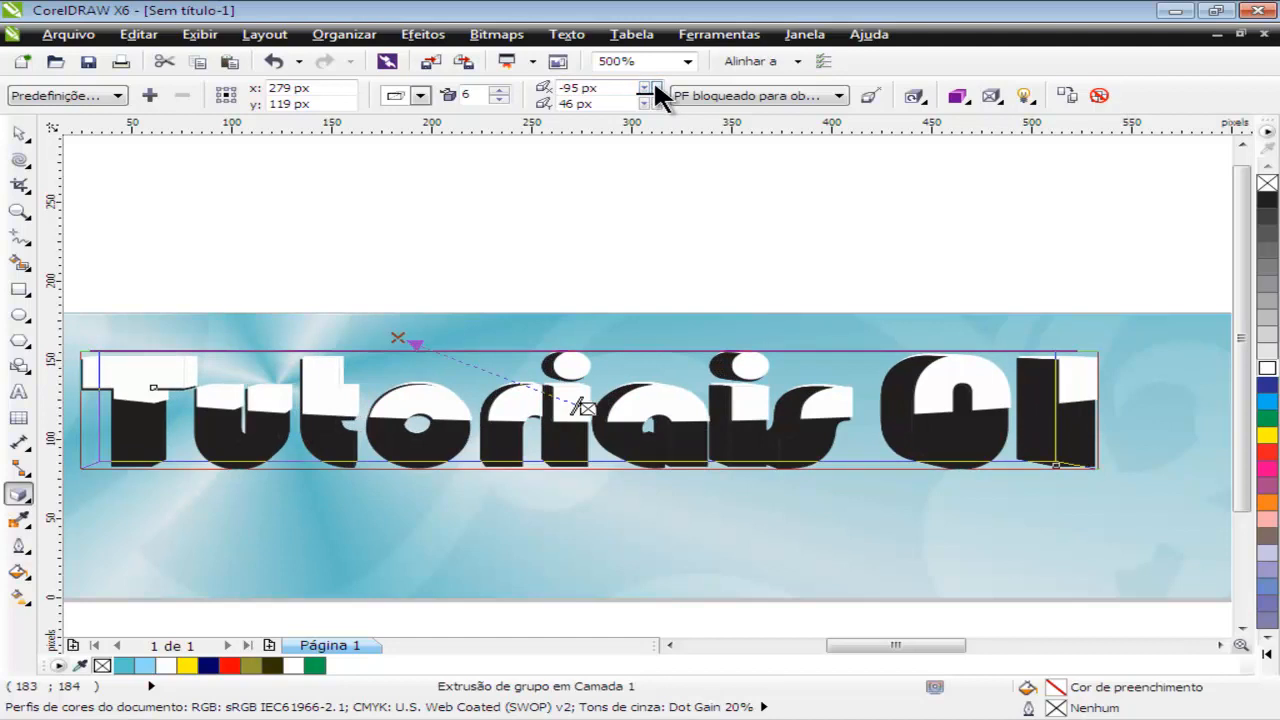
{"action": "left_click", "coordinate": [645, 88]}
Try a vertical vanishing point coordinate of -14 px for the extrusion and return it to 46 px
{"action": "left_click", "coordinate": [642, 105]}
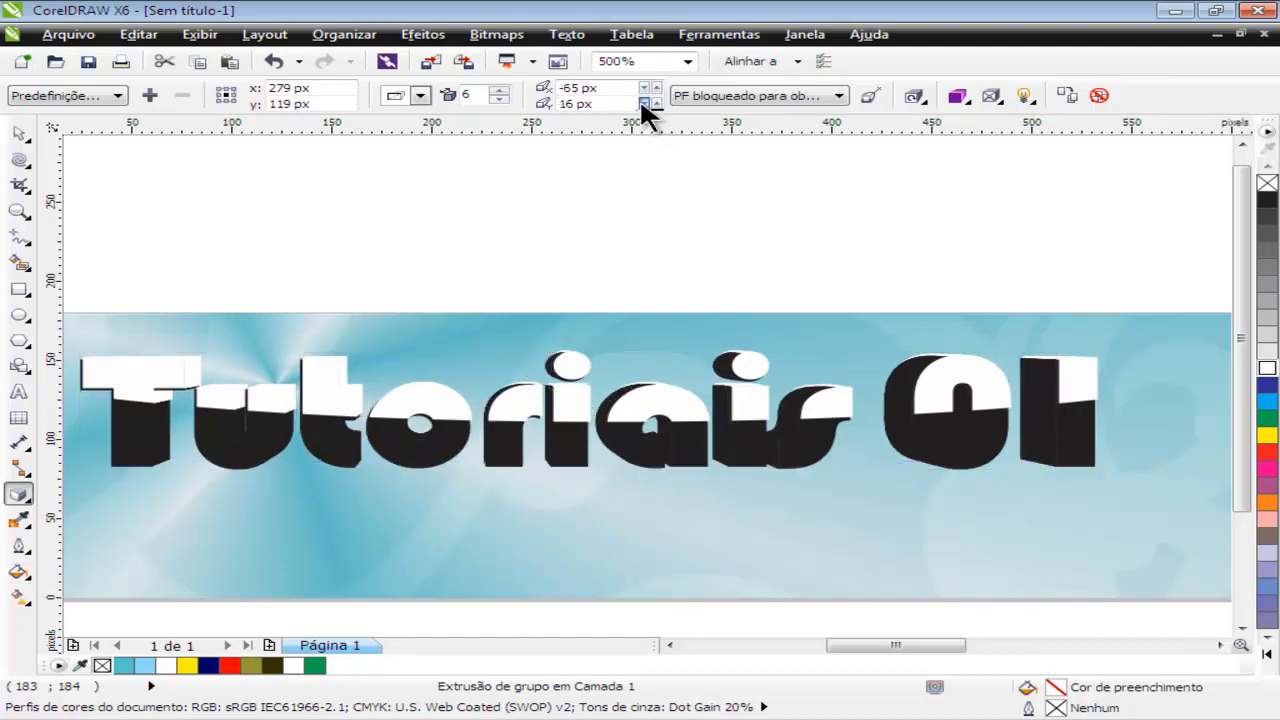
{"action": "left_click", "coordinate": [642, 105]}
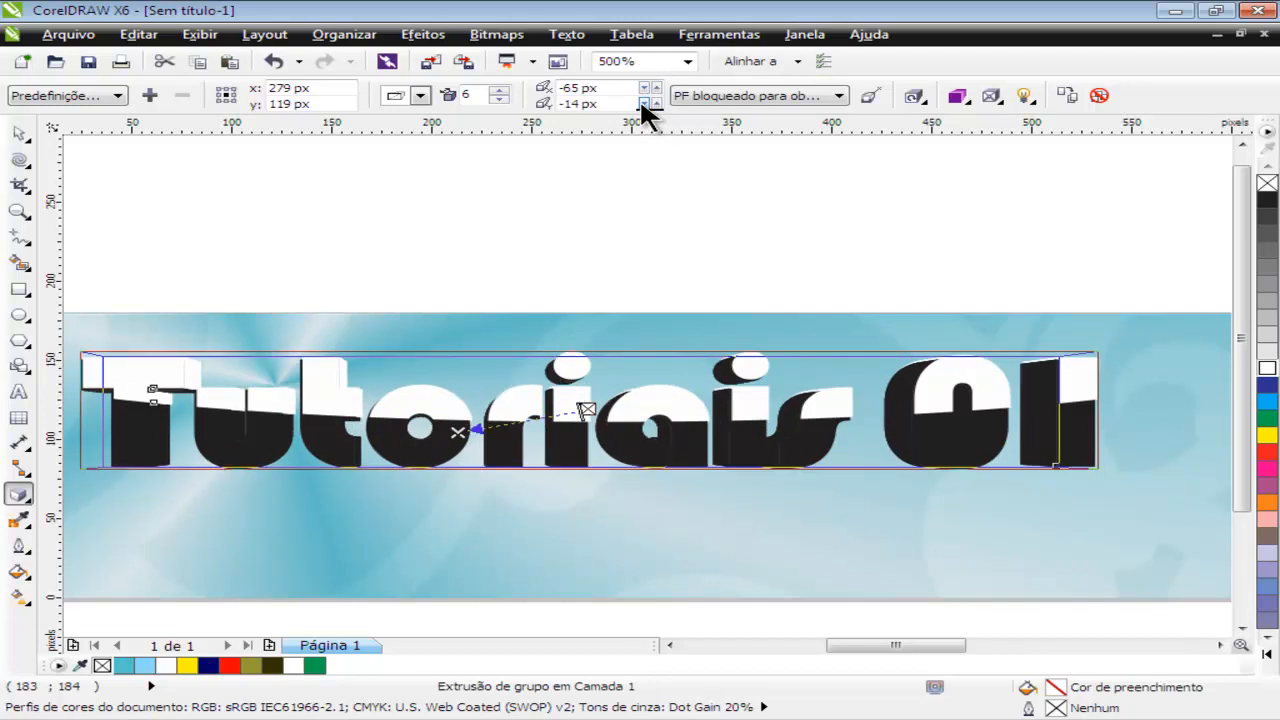
{"action": "left_click", "coordinate": [656, 104]}
{"action": "left_click", "coordinate": [656, 104]}
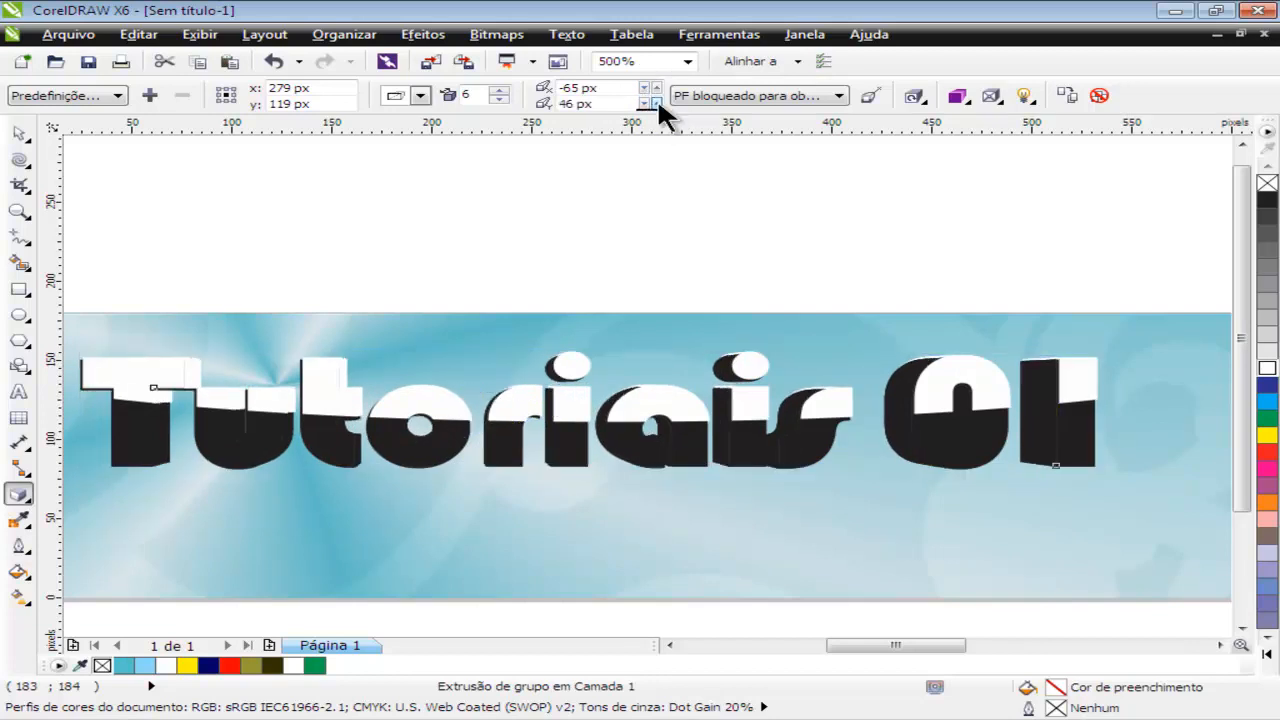
Try a vertical vanishing point coordinate of 136 px for the lettering's extrusion and deselect it
{"action": "left_click", "coordinate": [656, 104]}
{"action": "left_click", "coordinate": [656, 103]}
{"action": "left_click", "coordinate": [656, 103]}
{"action": "left_click", "coordinate": [18, 133]}
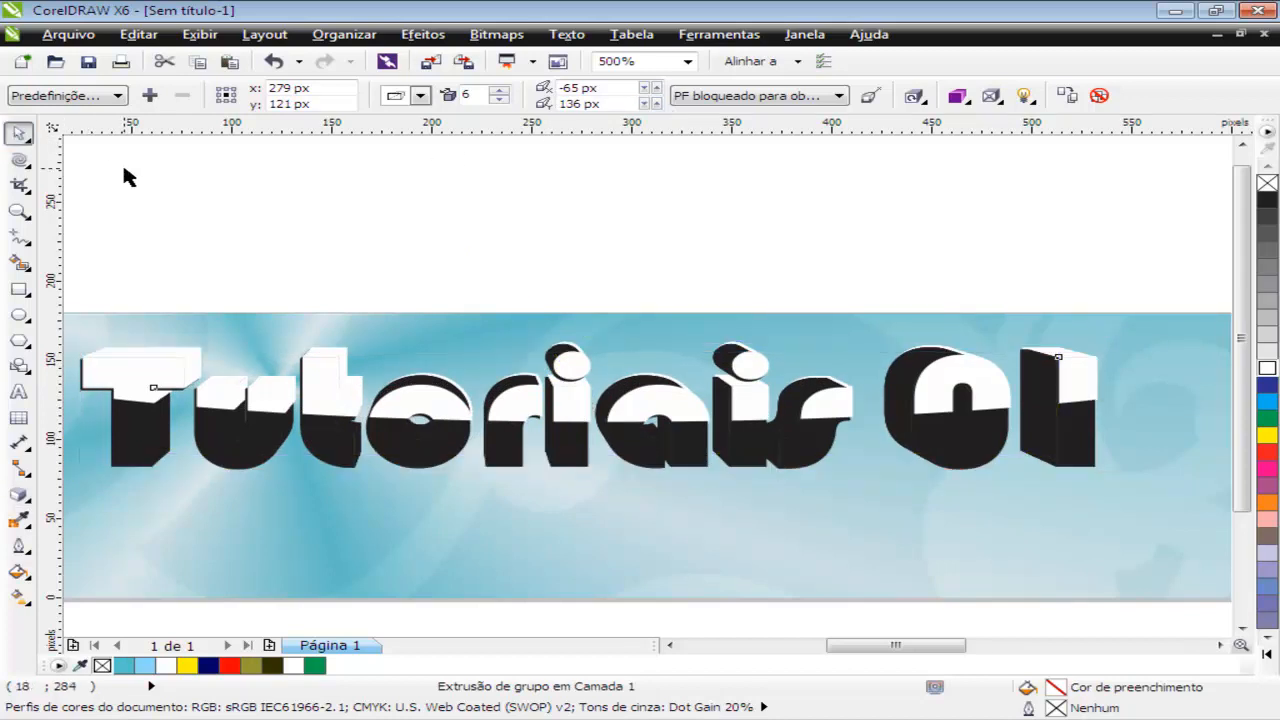
{"action": "left_click", "coordinate": [122, 162]}
{"action": "scroll", "coordinate": [560, 352], "scroll_direction": "down", "scroll_amount": 2}
{"action": "scroll", "coordinate": [560, 335], "scroll_direction": "up", "scroll_amount": 1}
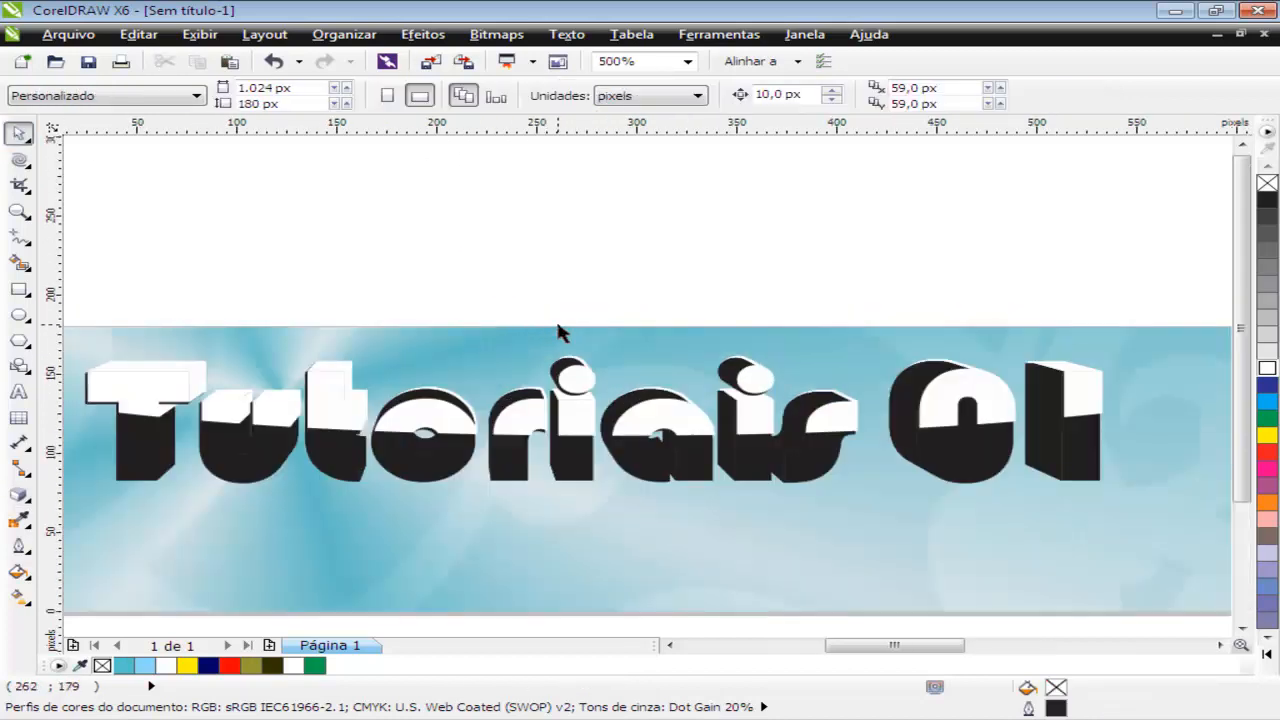
Try a slight shift of the extruded lettering on the banner and undo it
{"action": "left_click", "coordinate": [665, 423]}
{"action": "scroll", "coordinate": [572, 417], "scroll_direction": "up", "scroll_amount": 1}
{"action": "left_click_drag", "start_coordinate": [596, 425], "coordinate": [582, 422]}
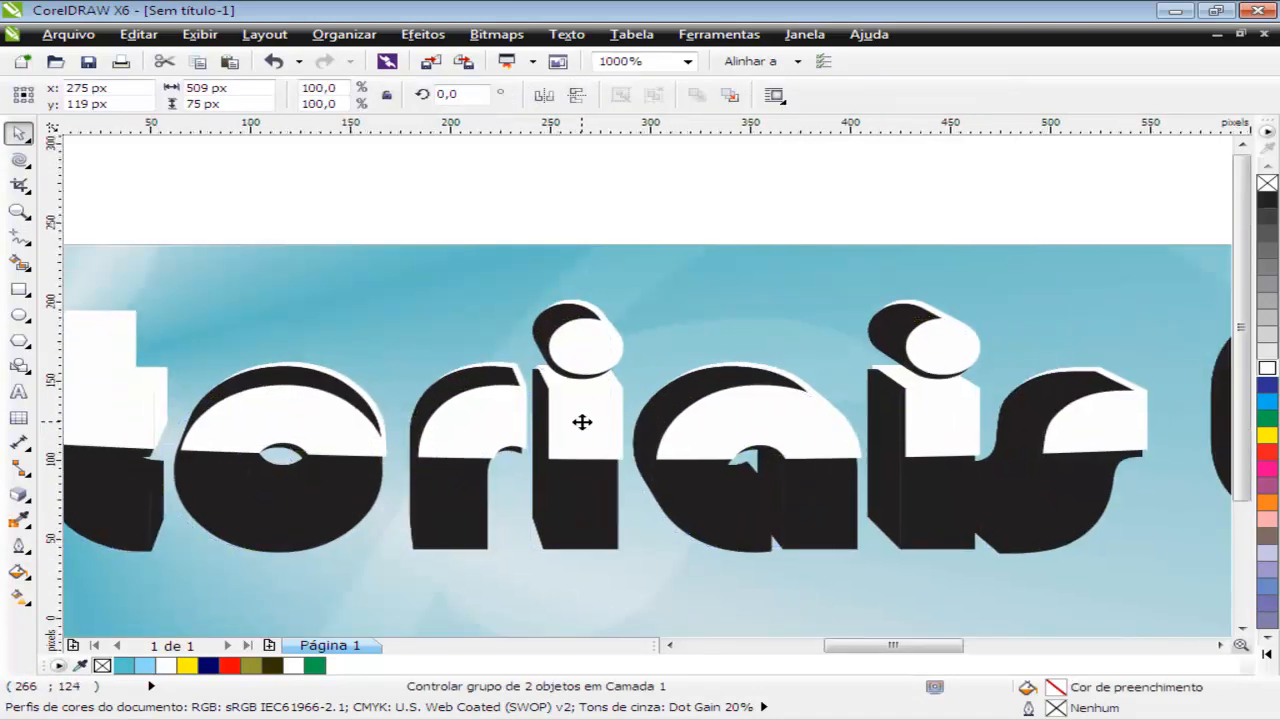
{"action": "scroll", "coordinate": [582, 422], "scroll_direction": "down", "scroll_amount": 1}
{"action": "left_click_drag", "start_coordinate": [892, 645], "coordinate": [986, 645]}
{"action": "scroll", "coordinate": [908, 578], "scroll_direction": "down", "scroll_amount": 1}
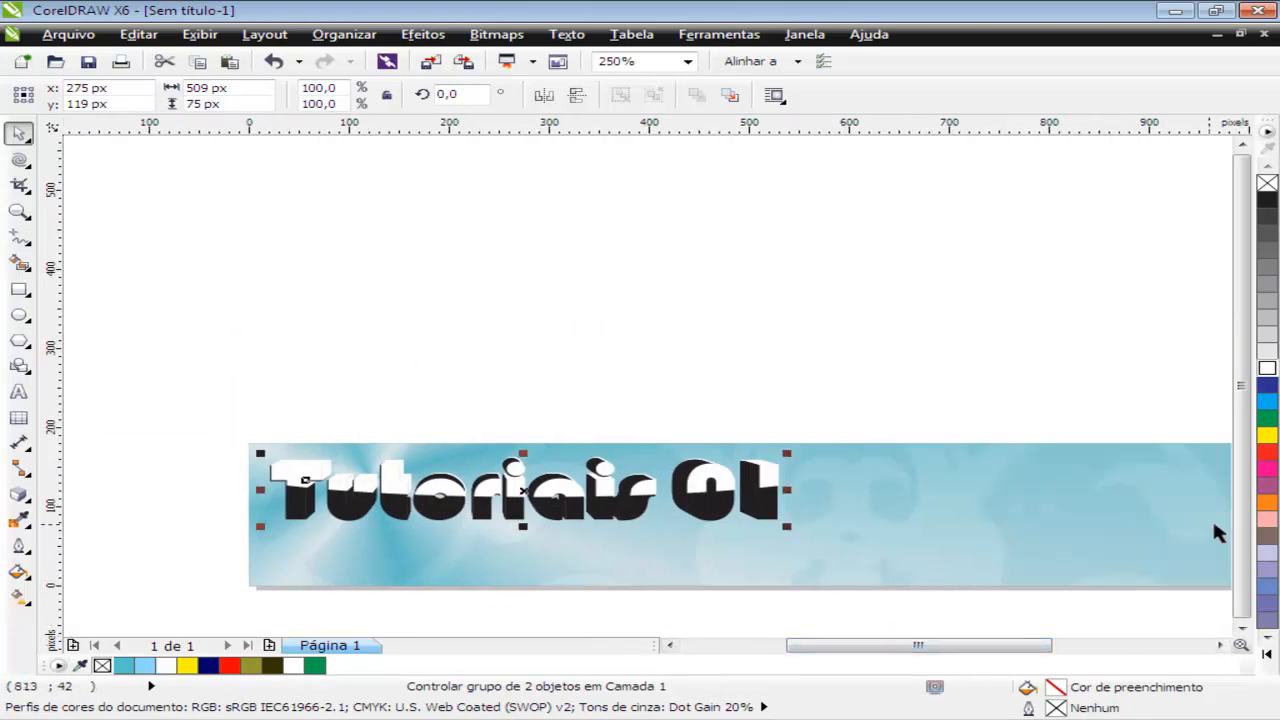
{"action": "key", "text": "ctrl+z"}
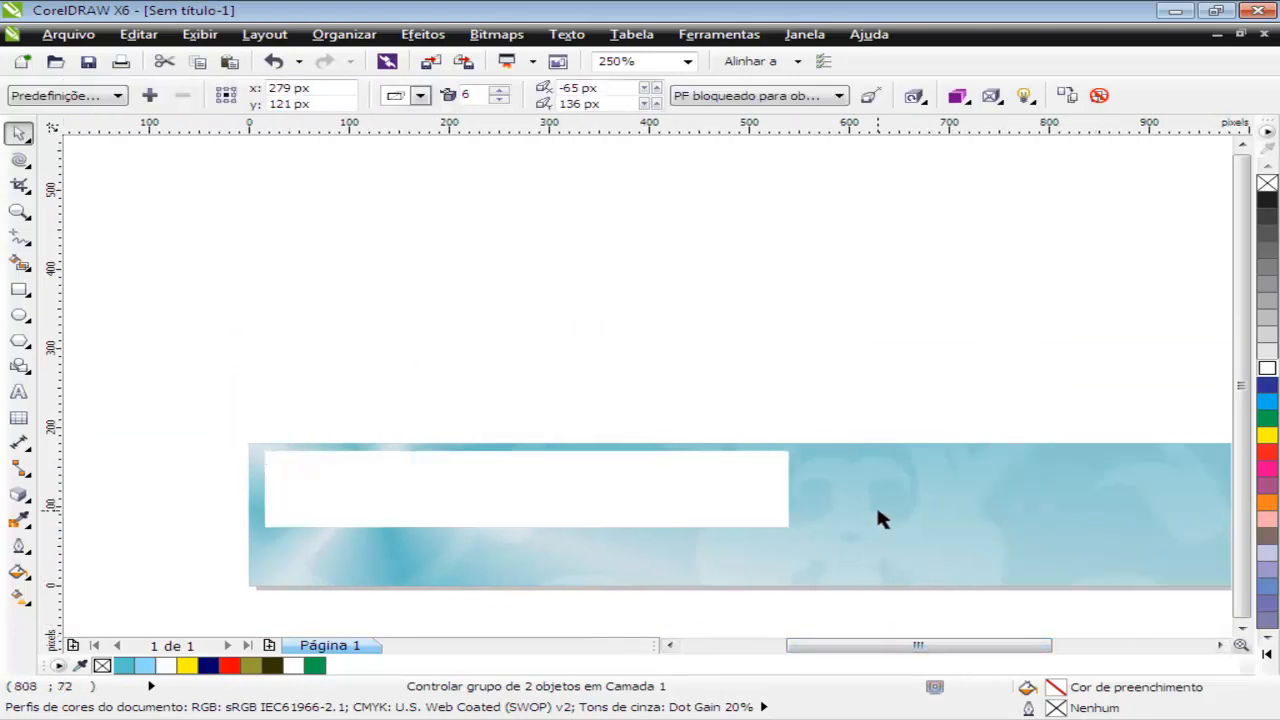
Undo the vertical and horizontal vanishing point changes, restoring the lettering's extrusion to 55 px by 46 px
{"action": "key", "text": "ctrl+z"}
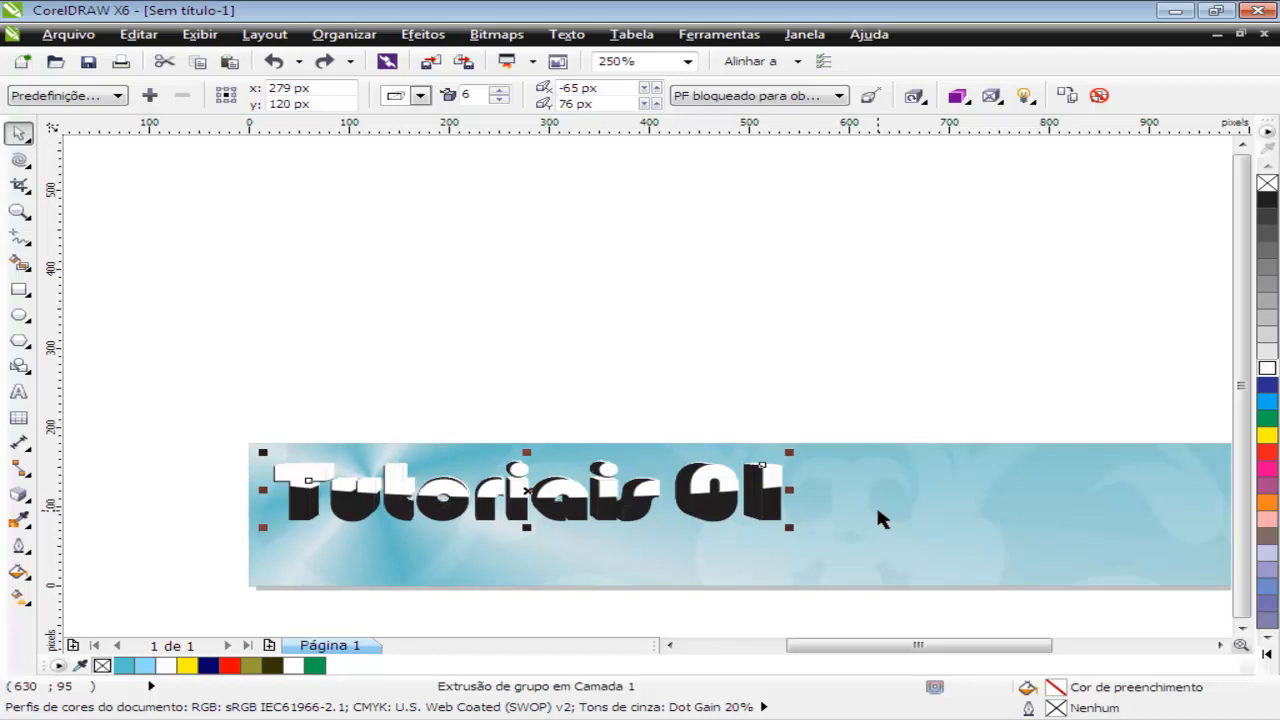
{"action": "key", "text": "ctrl+z"}
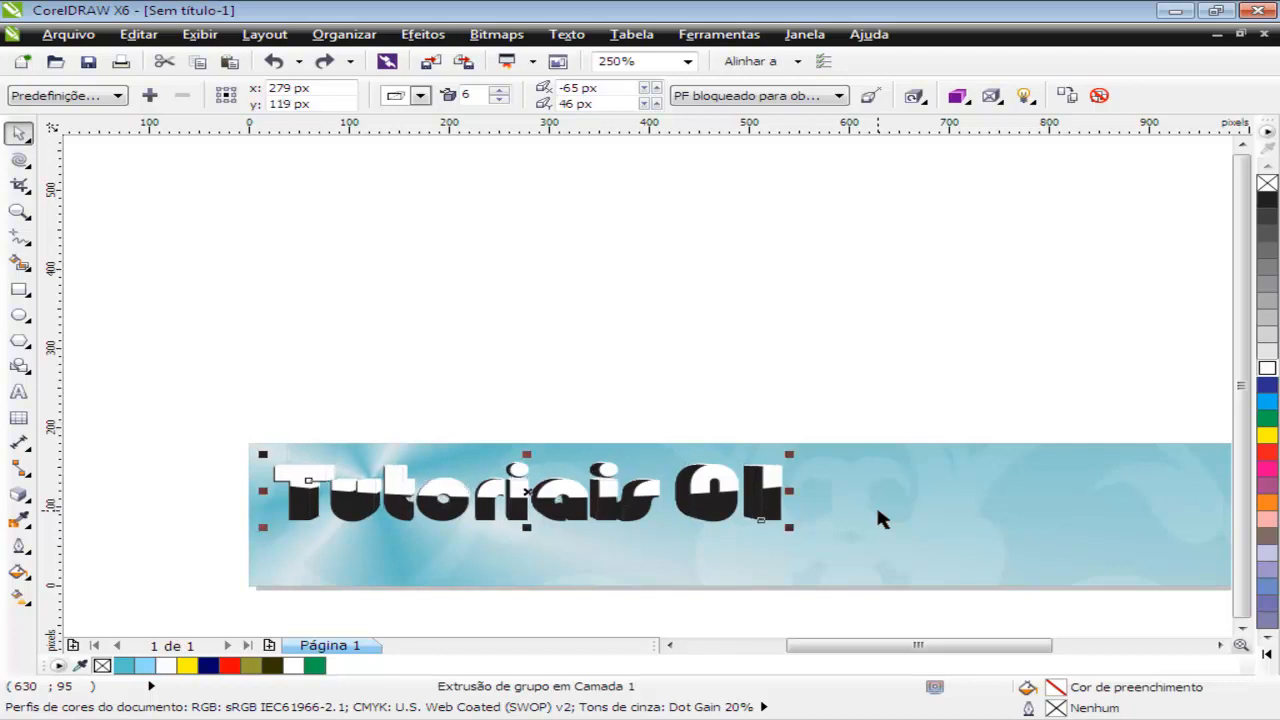
{"action": "key", "text": "ctrl+z"}
{"action": "key", "text": "ctrl+shift+z"}
{"action": "key", "text": "ctrl+shift+z"}
{"action": "key", "text": "ctrl+z"}
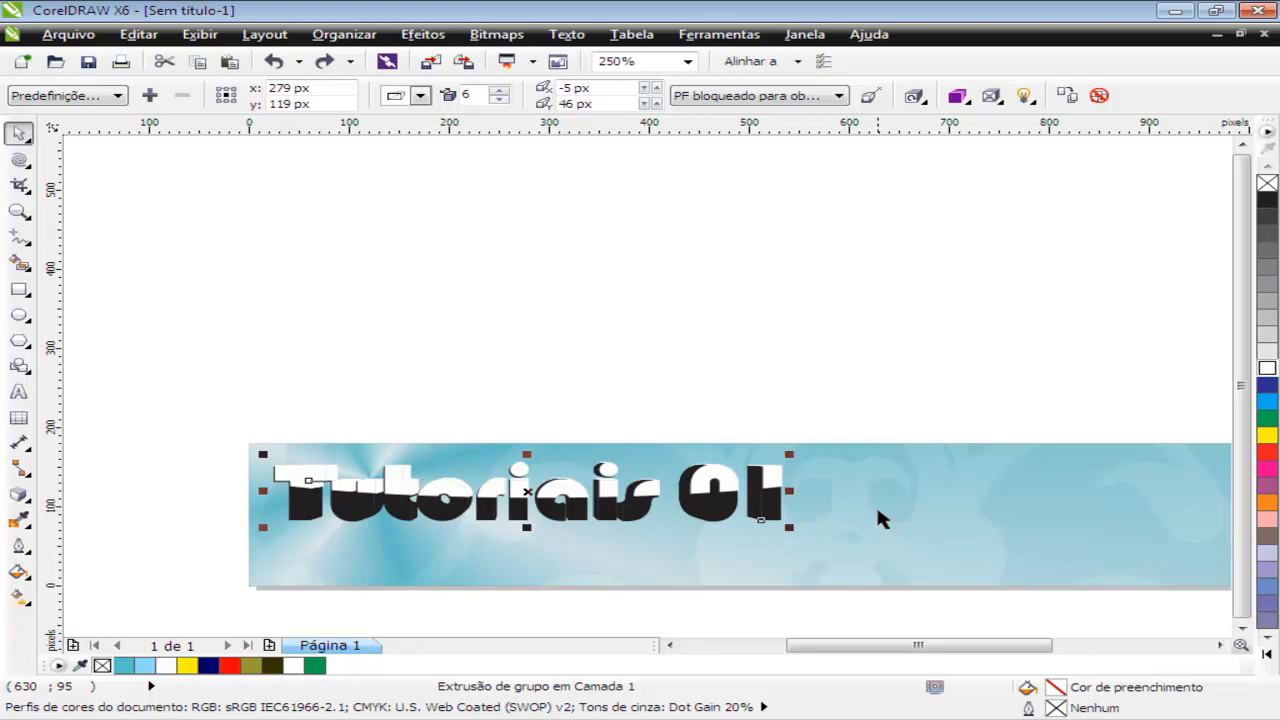
{"action": "key", "text": "ctrl+shift+z"}
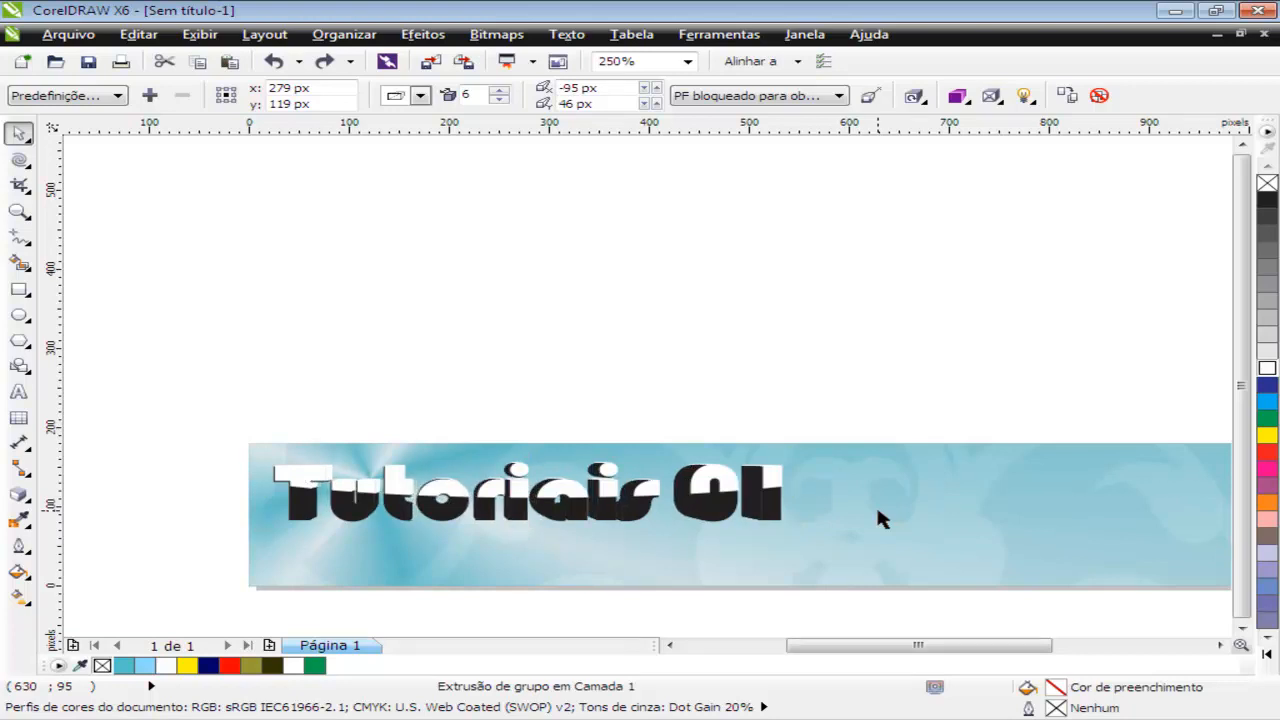
{"action": "key", "text": "ctrl+z"}
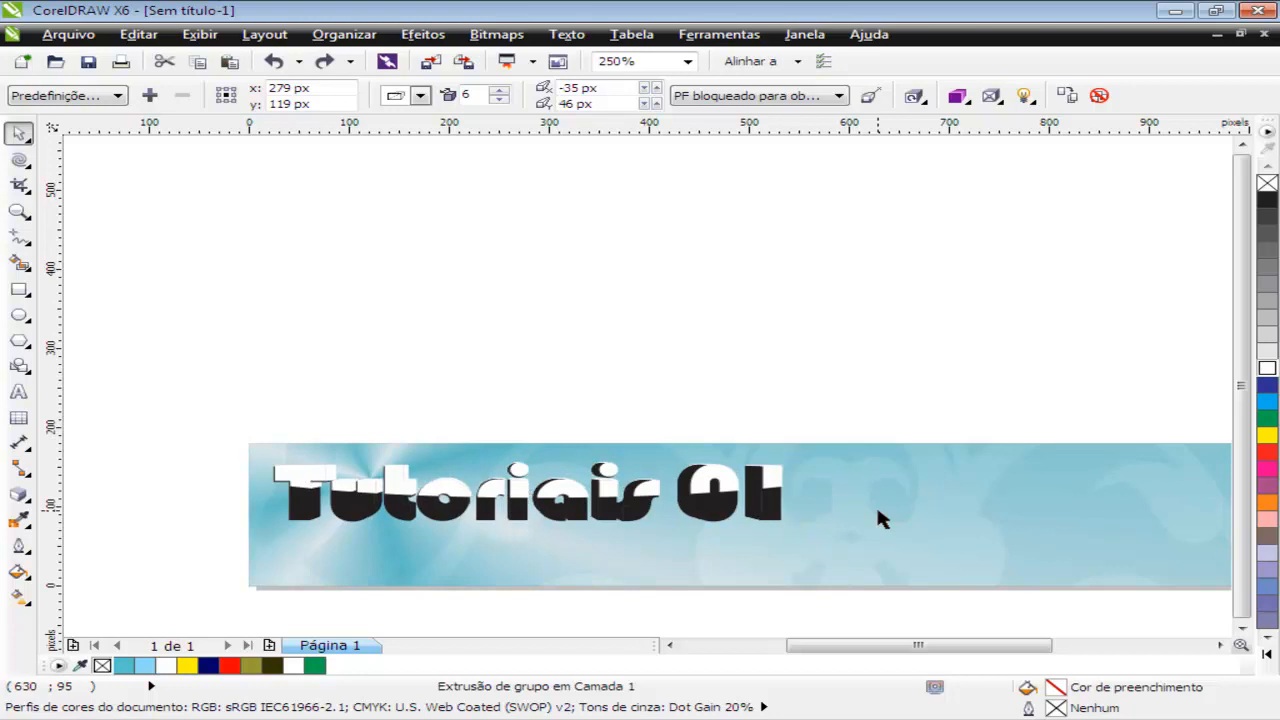
{"action": "key", "text": "ctrl+z"}
{"action": "key", "text": "ctrl+z"}
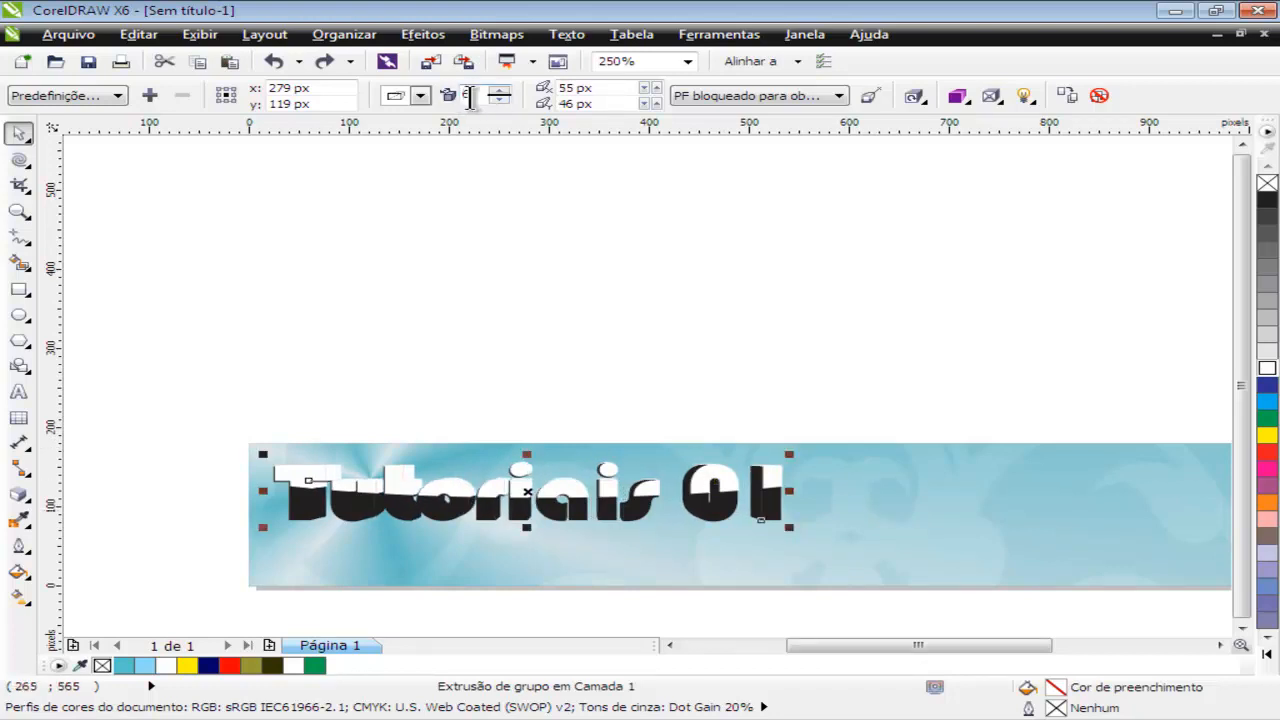
Set the lettering's extrusion depth to 2 and deselect it
{"action": "type", "text": "2"}
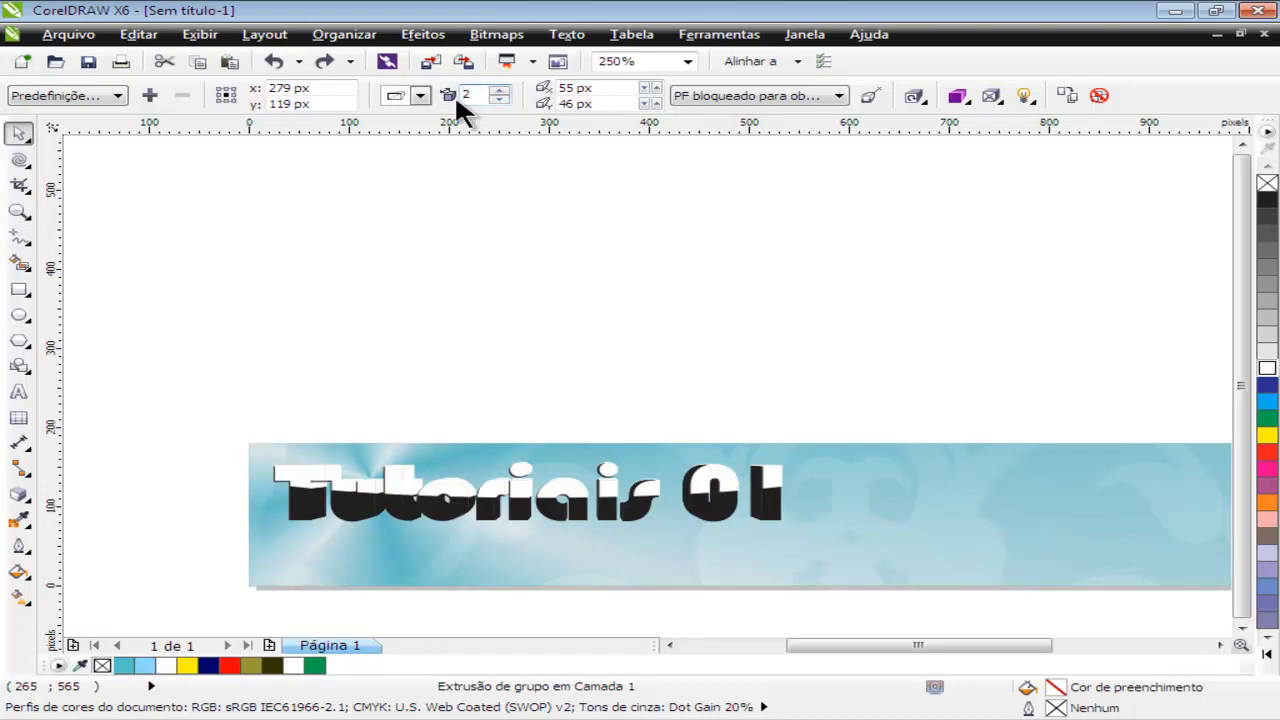
{"action": "key", "text": "Return"}
{"action": "left_click", "coordinate": [557, 316]}
{"action": "scroll", "coordinate": [674, 494], "scroll_direction": "up", "scroll_amount": 2}
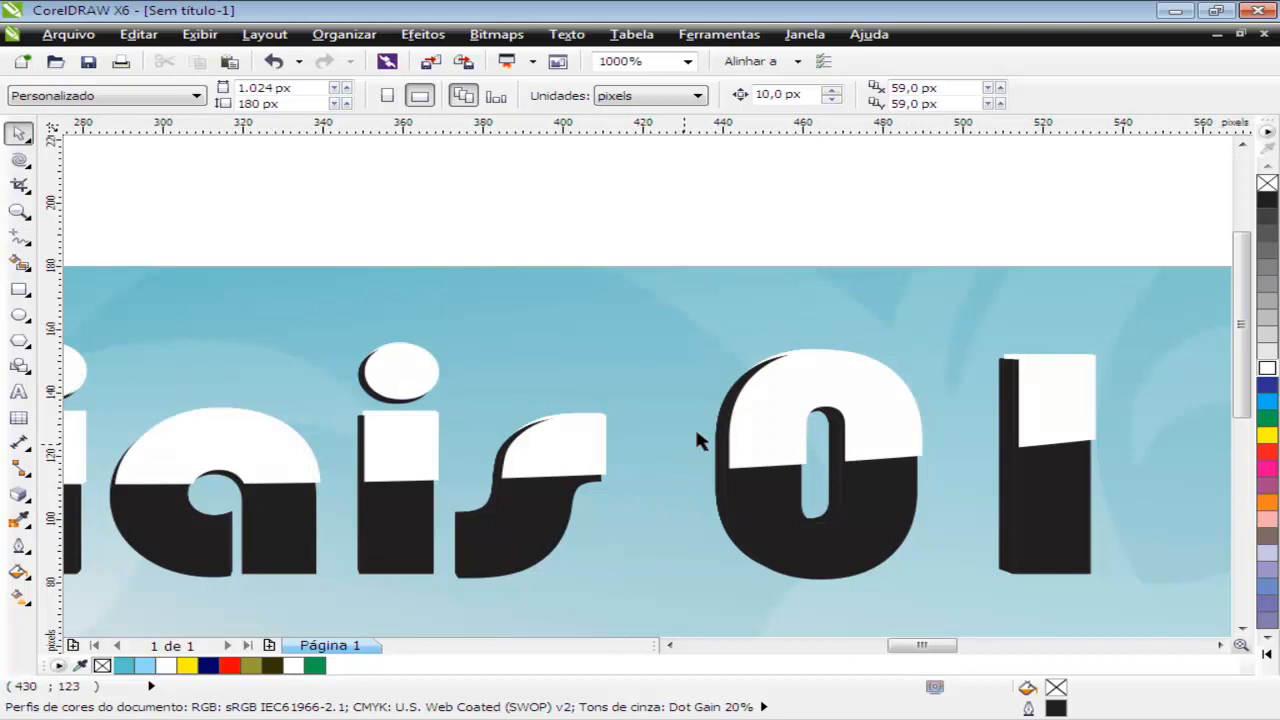
{"action": "scroll", "coordinate": [601, 481], "scroll_direction": "down", "scroll_amount": 2}
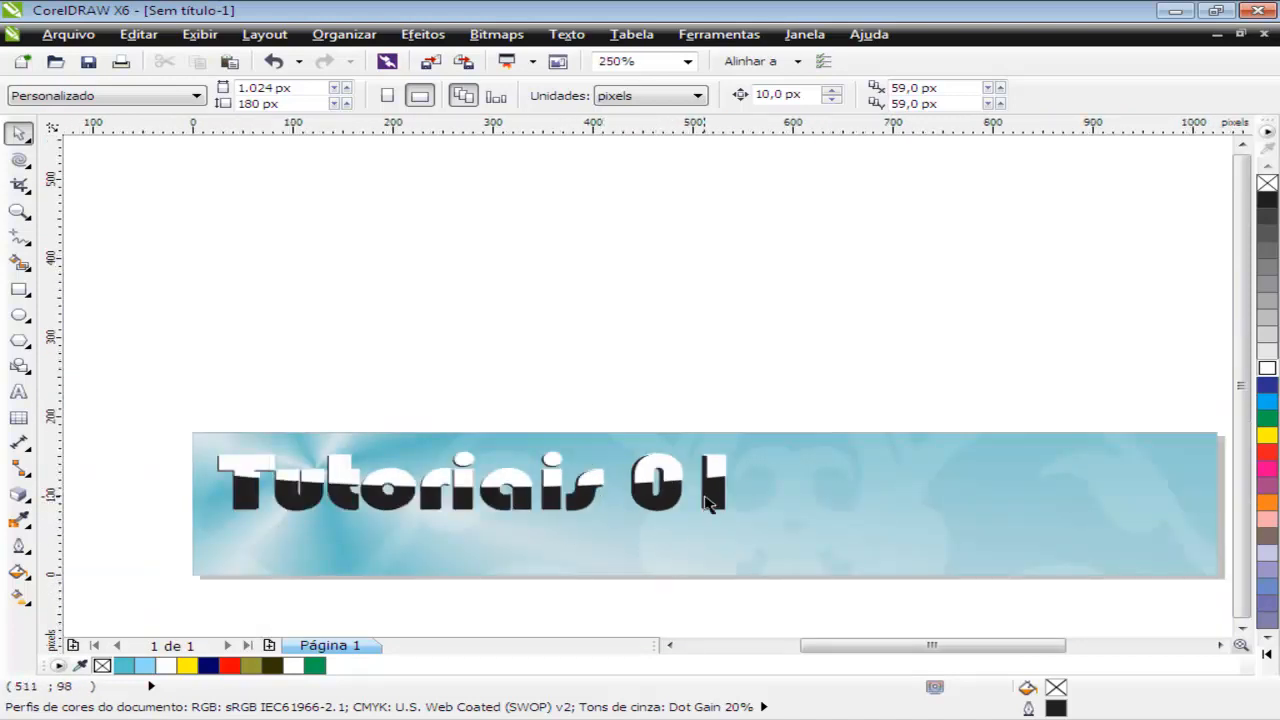
Try adding a perspective that enlarges the "01" end of the lettering and undo the distortion
{"action": "left_click", "coordinate": [350, 492]}
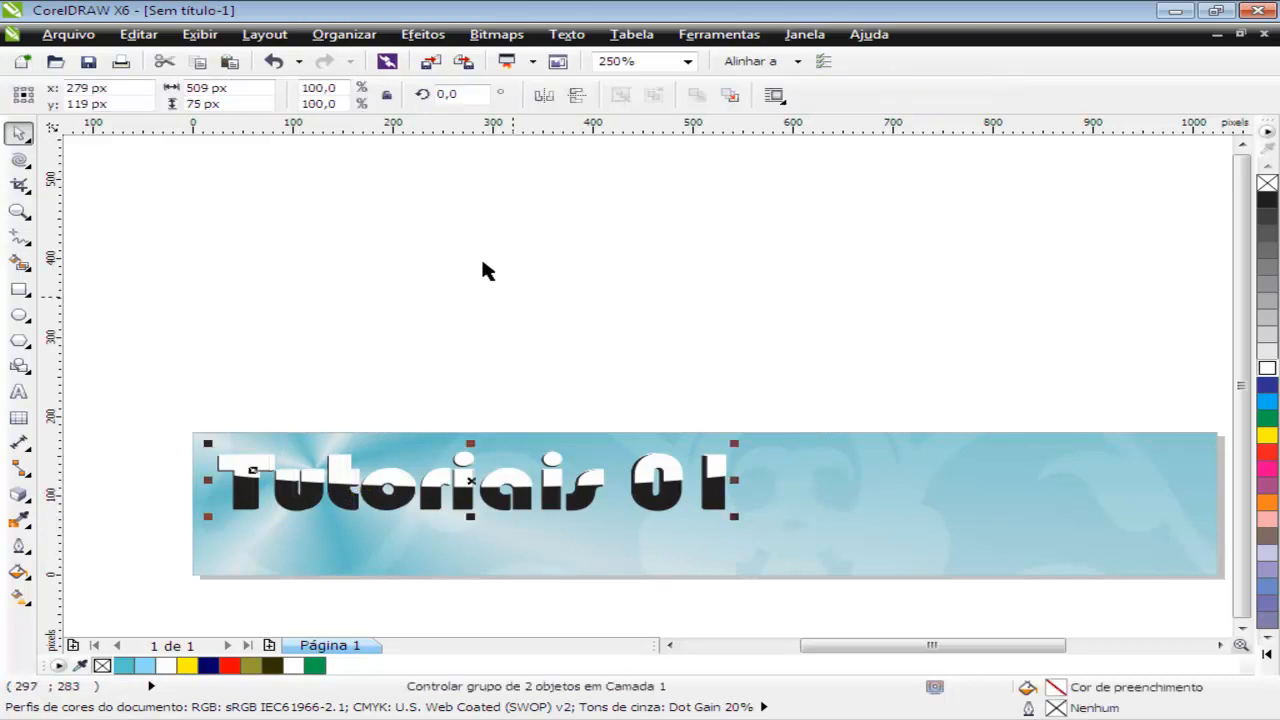
{"action": "left_click", "coordinate": [420, 36]}
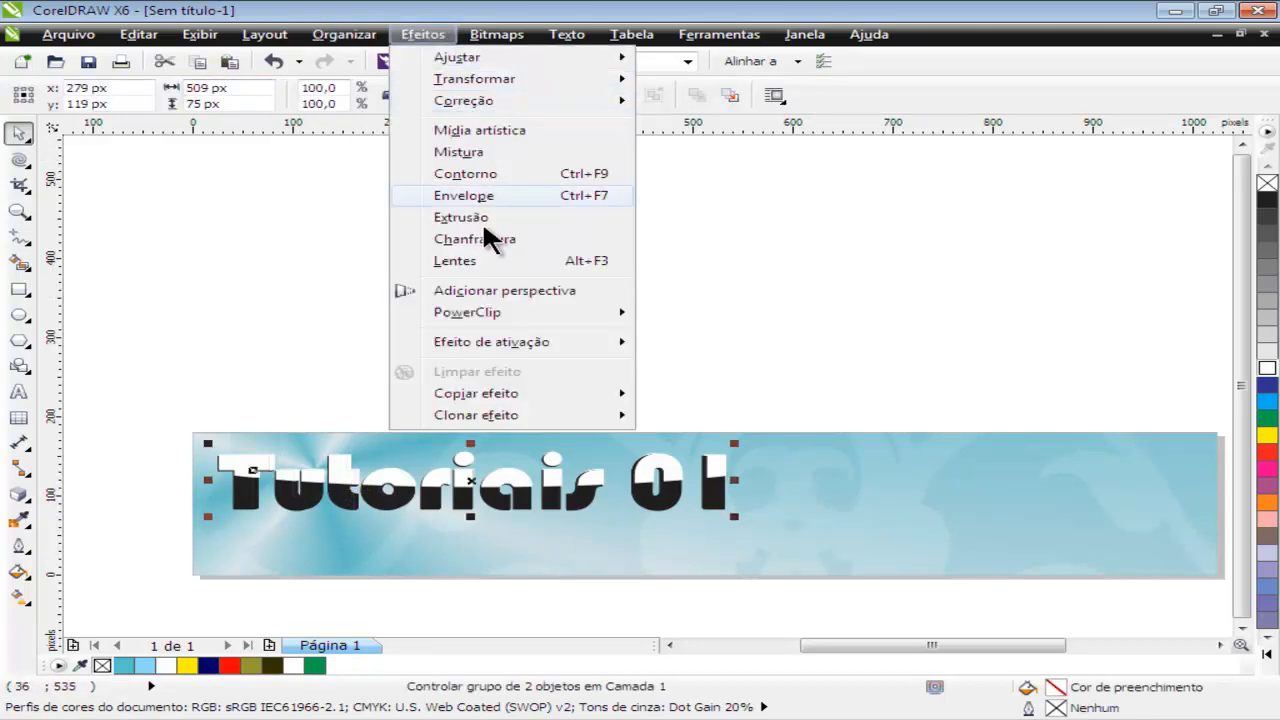
{"action": "left_click", "coordinate": [490, 292]}
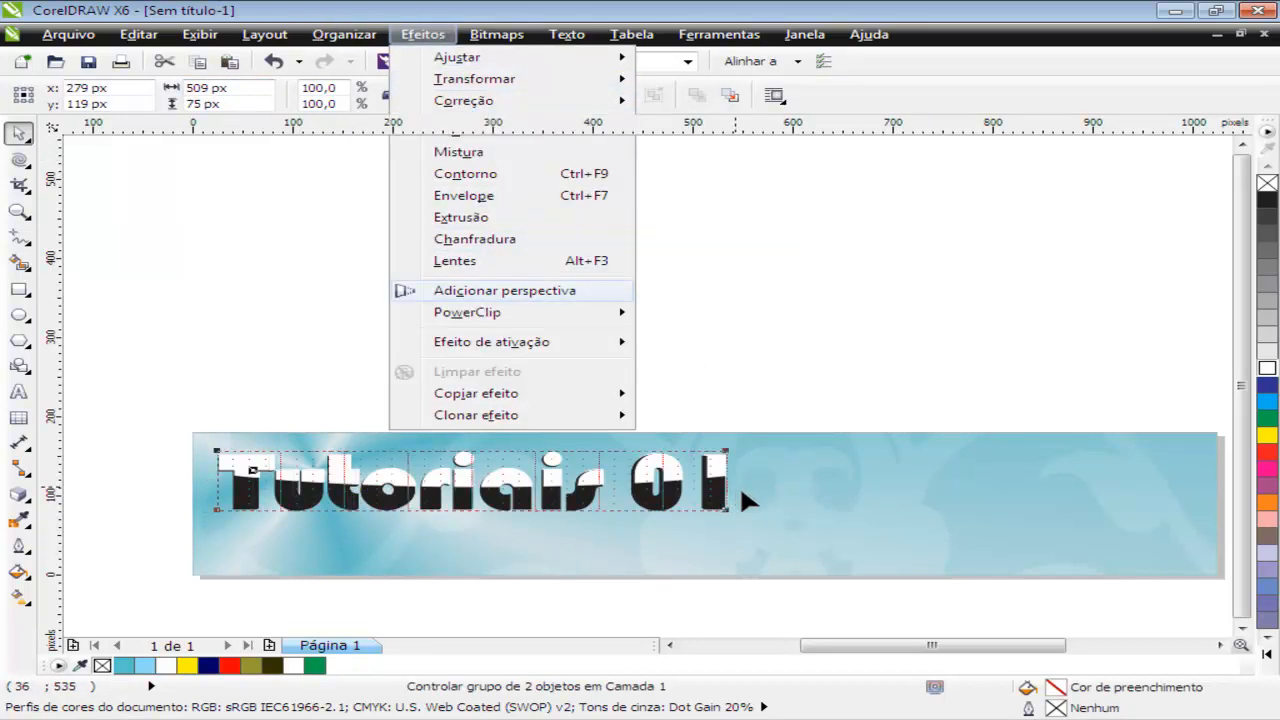
{"action": "left_click_drag", "start_coordinate": [728, 509], "coordinate": [727, 565]}
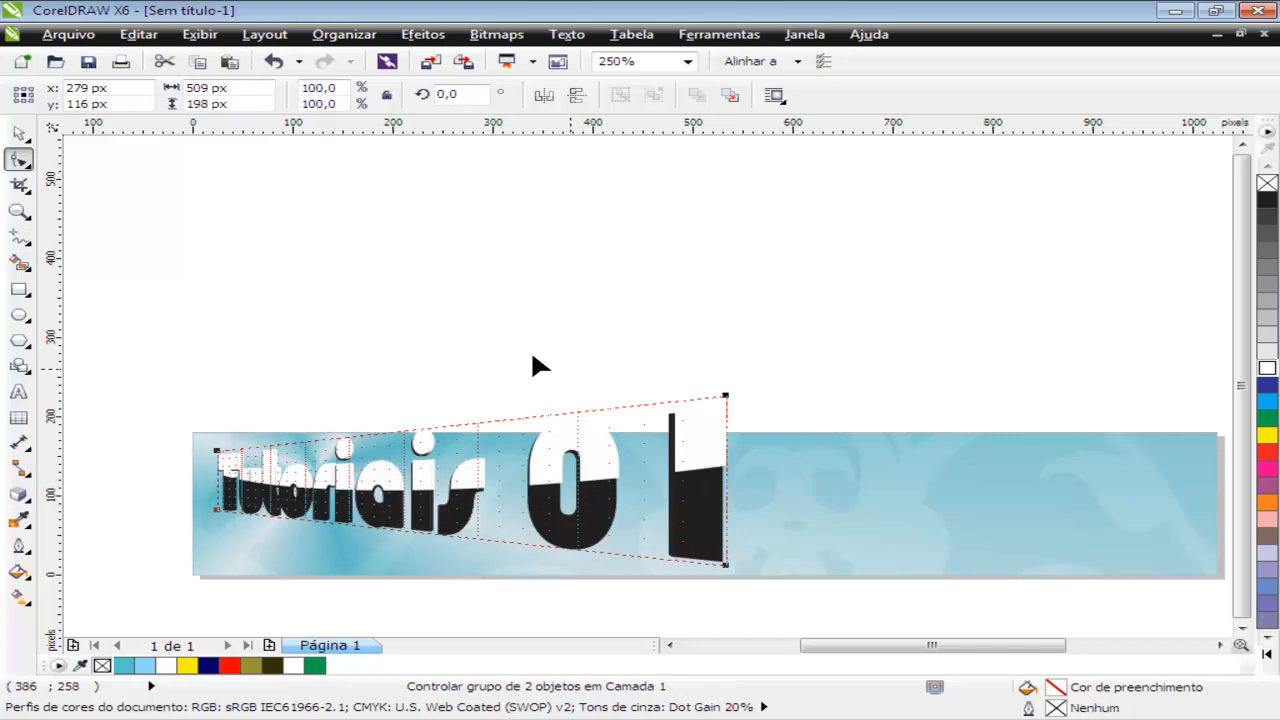
{"action": "left_click", "coordinate": [18, 133]}
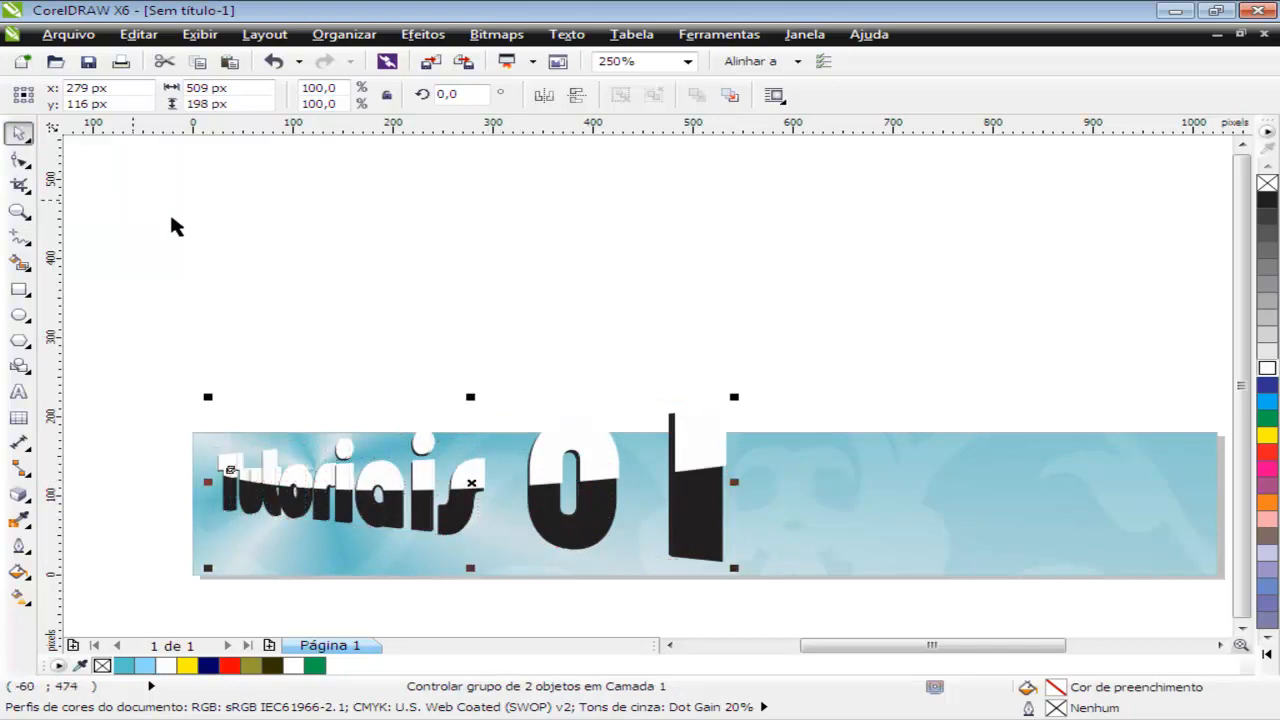
{"action": "left_click", "coordinate": [624, 403]}
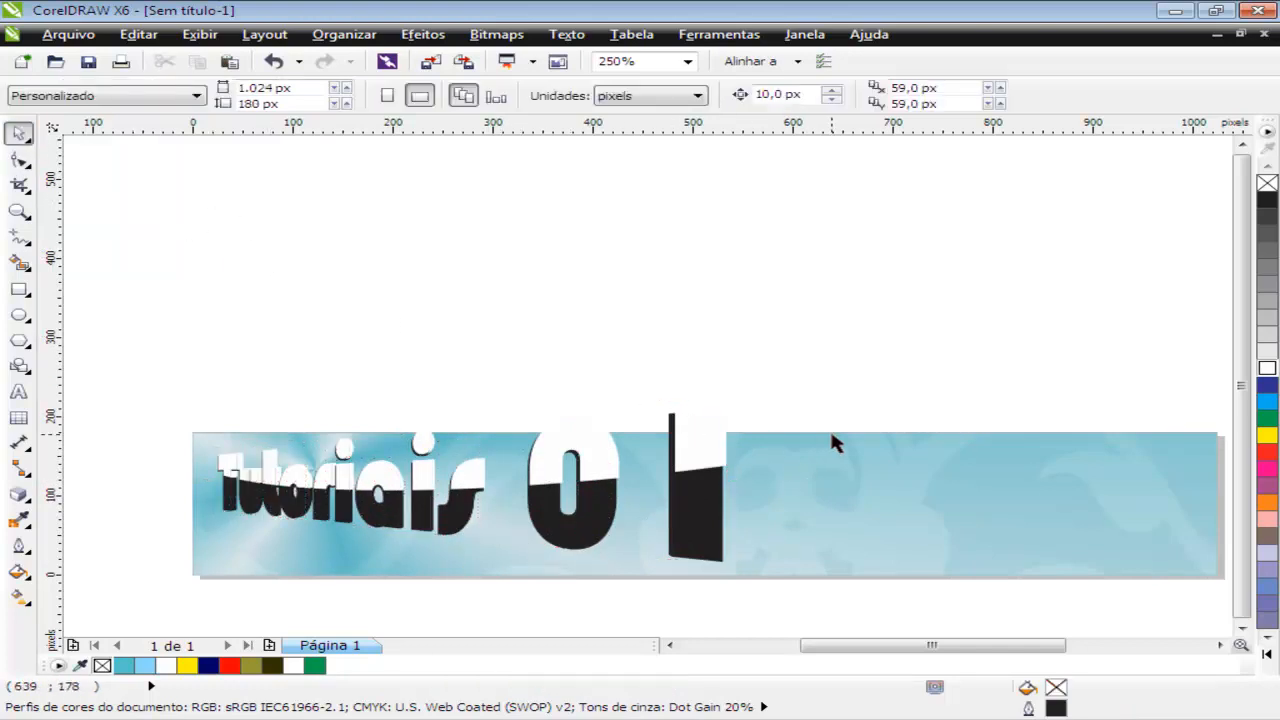
{"action": "key", "text": "ctrl+z"}
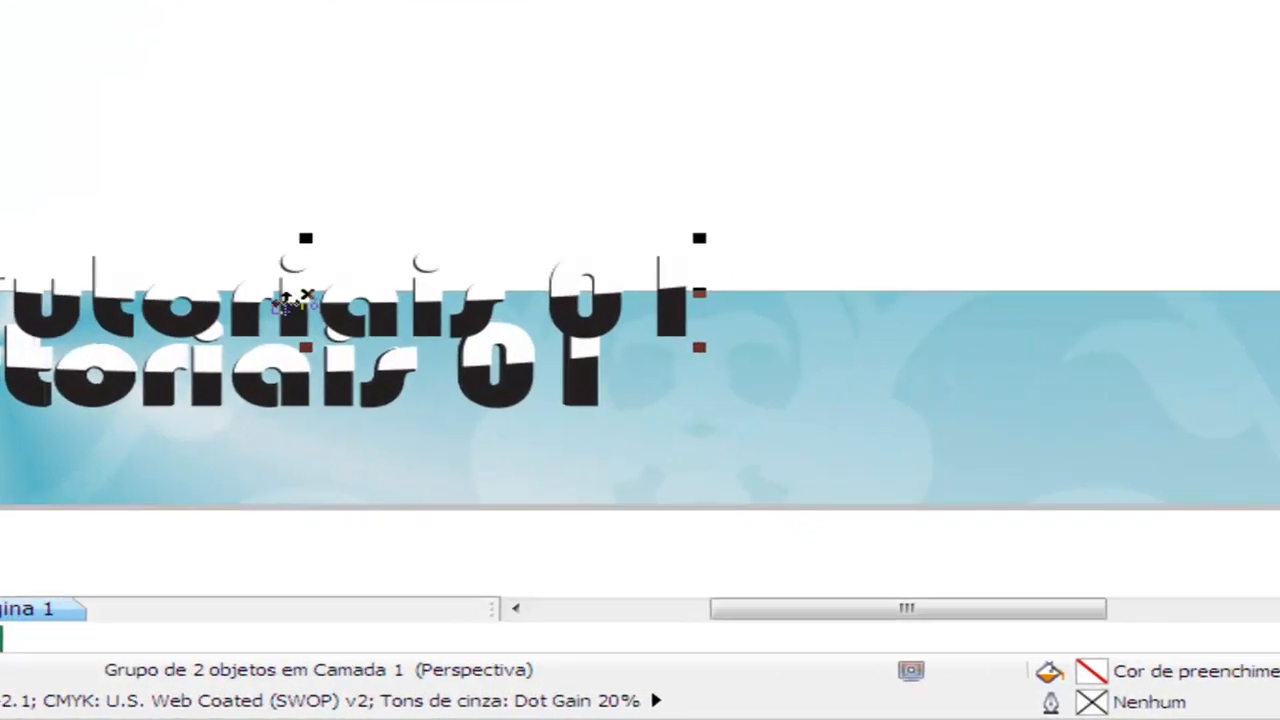
Try placing an unmirrored duplicate of the lettering directly below the original and delete it
{"action": "left_click_drag", "start_coordinate": [455, 485], "coordinate": [454, 541]}
{"action": "left_click_drag", "start_coordinate": [163, 442], "coordinate": [166, 427]}
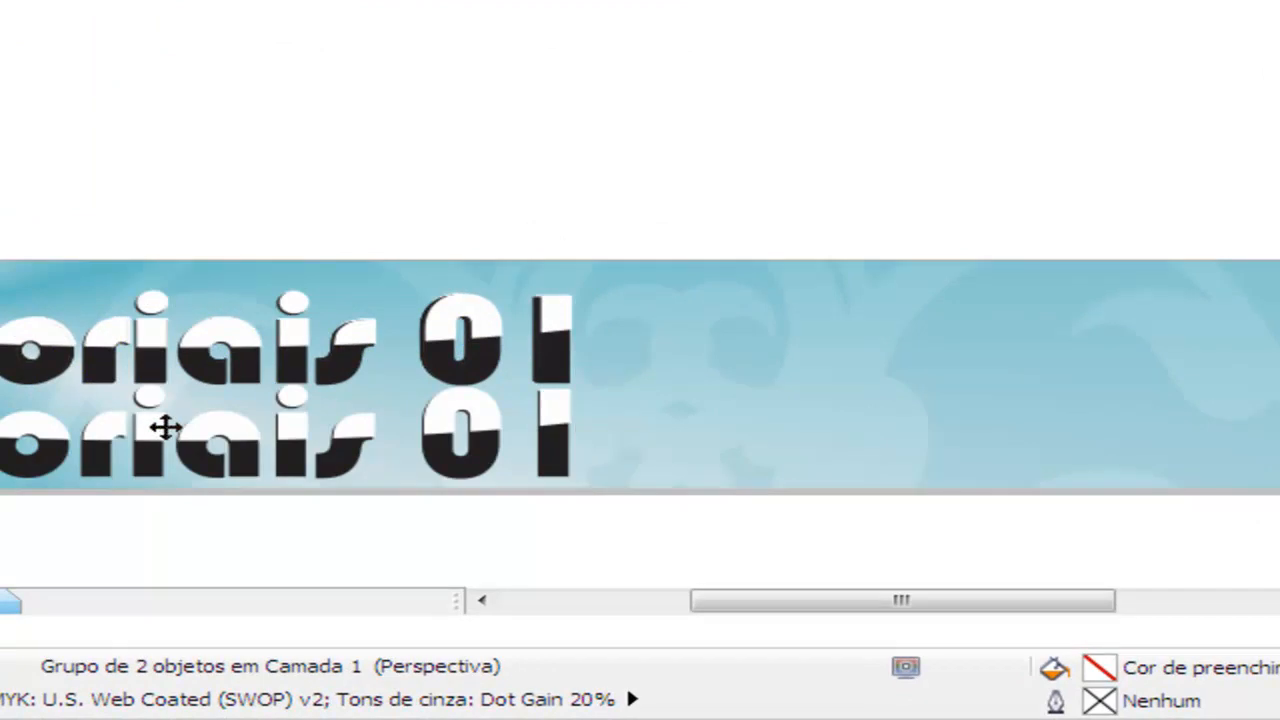
{"action": "key", "text": "Delete"}
Create a vertically mirrored copy of the lettering directly beneath the original as a reflection
{"action": "left_click", "coordinate": [163, 337]}
{"action": "left_click", "coordinate": [157, 288]}
{"action": "left_click", "coordinate": [161, 321]}
{"action": "left_click_drag", "start_coordinate": [161, 280], "coordinate": [166, 429]}
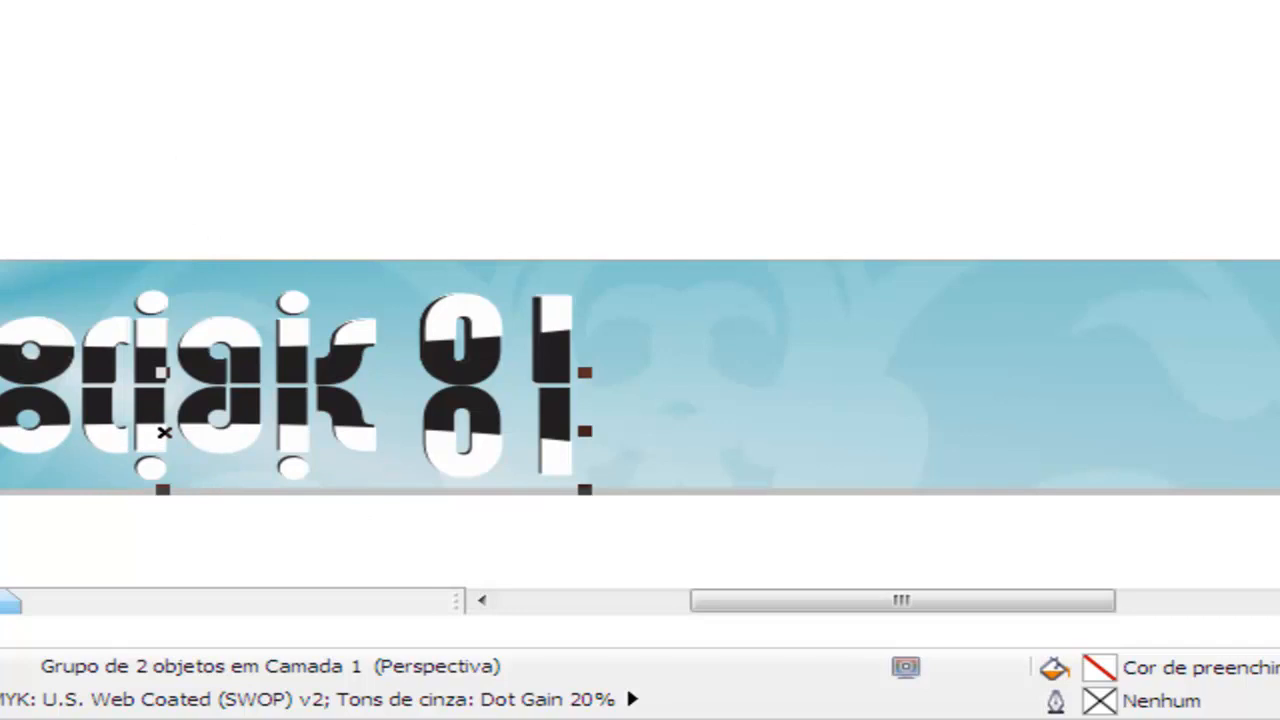
Apply a linear transparency running upward across the mirrored copy and extend its starting point far below the banner to fade it
{"action": "left_click_drag", "start_coordinate": [172, 533], "coordinate": [166, 335]}
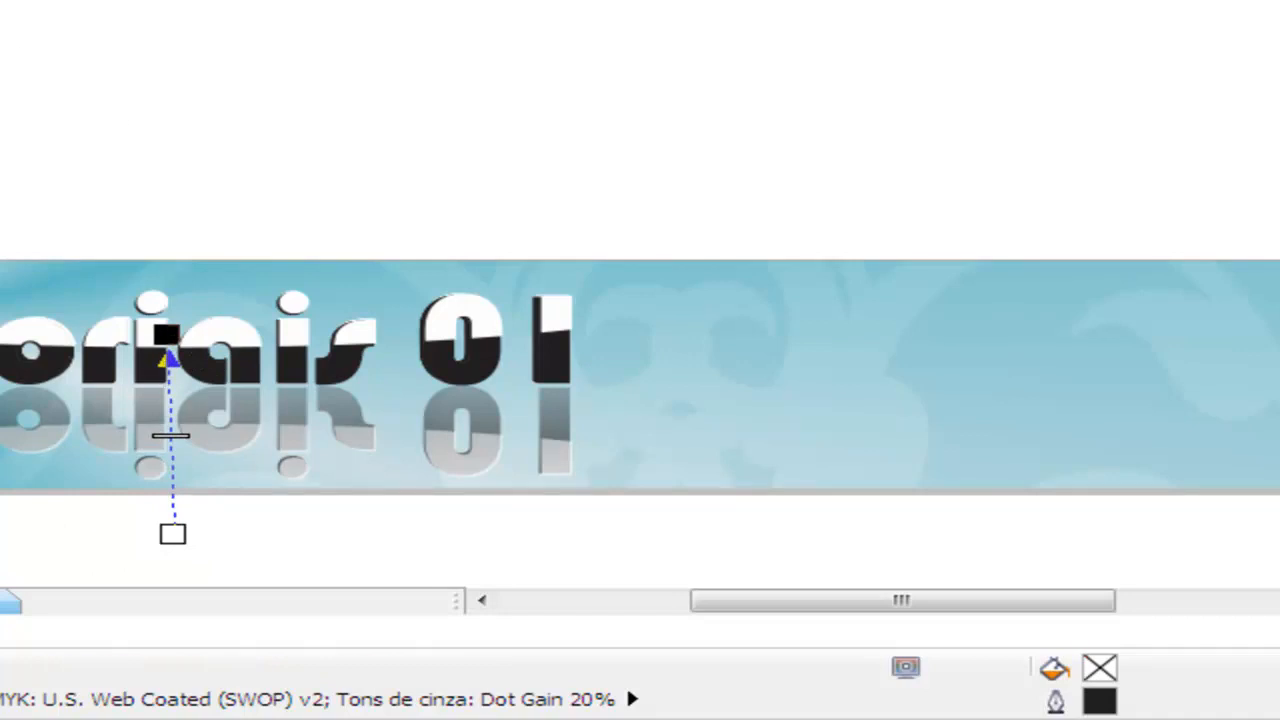
{"action": "left_click_drag", "start_coordinate": [172, 533], "coordinate": [153, 585]}
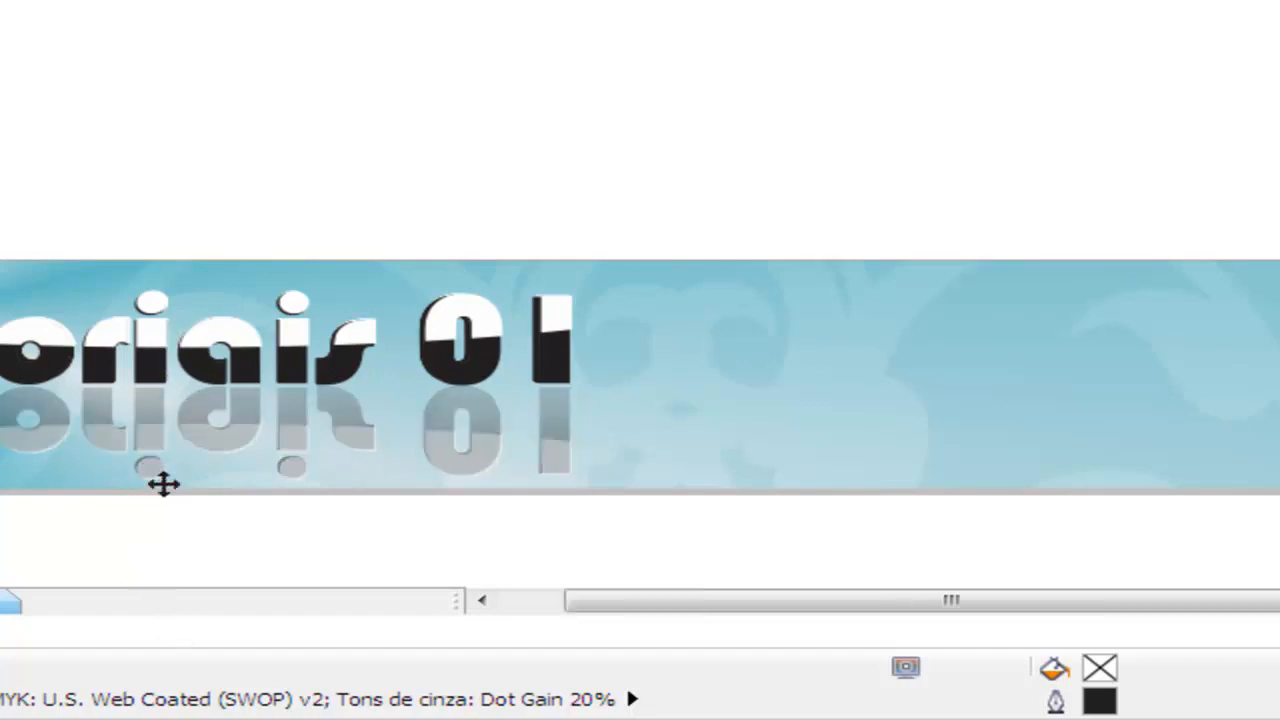
{"action": "scroll", "coordinate": [163, 483], "scroll_direction": "down", "scroll_amount": 1}
{"action": "left_click_drag", "start_coordinate": [157, 536], "coordinate": [159, 585]}
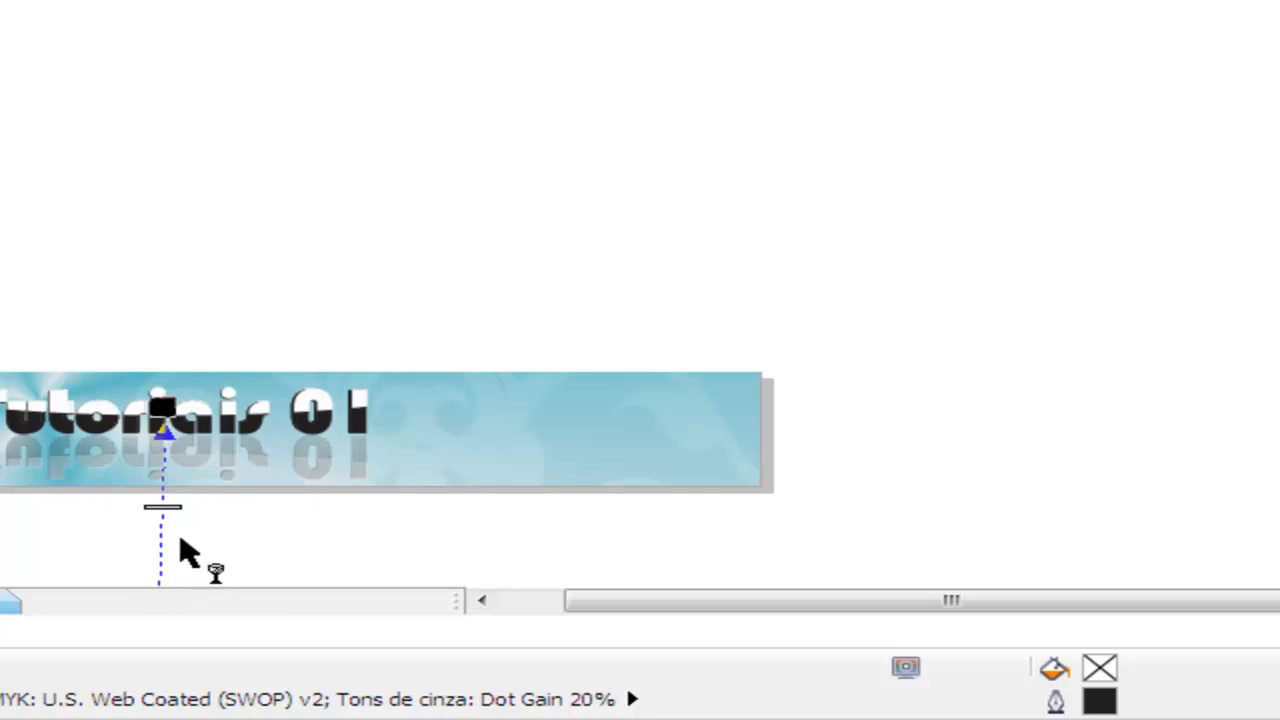
{"action": "scroll", "coordinate": [165, 546], "scroll_direction": "down", "scroll_amount": 1}
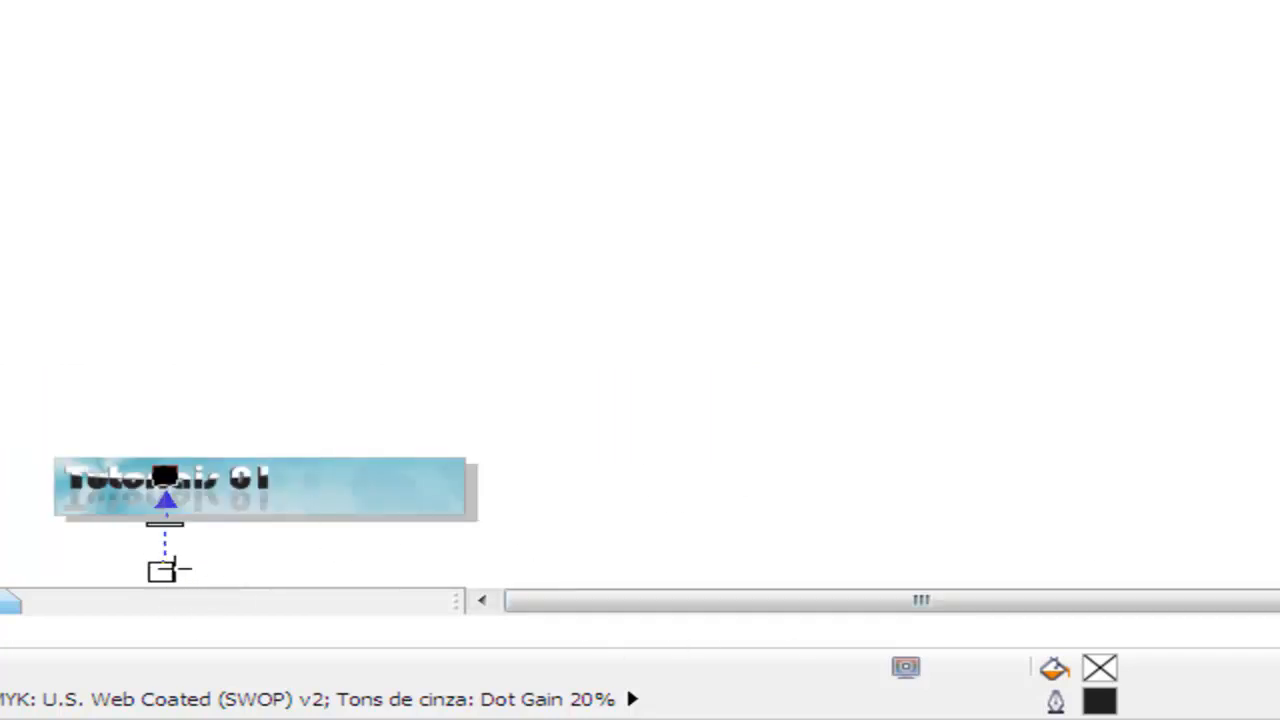
{"action": "left_click_drag", "start_coordinate": [160, 571], "coordinate": [163, 602]}
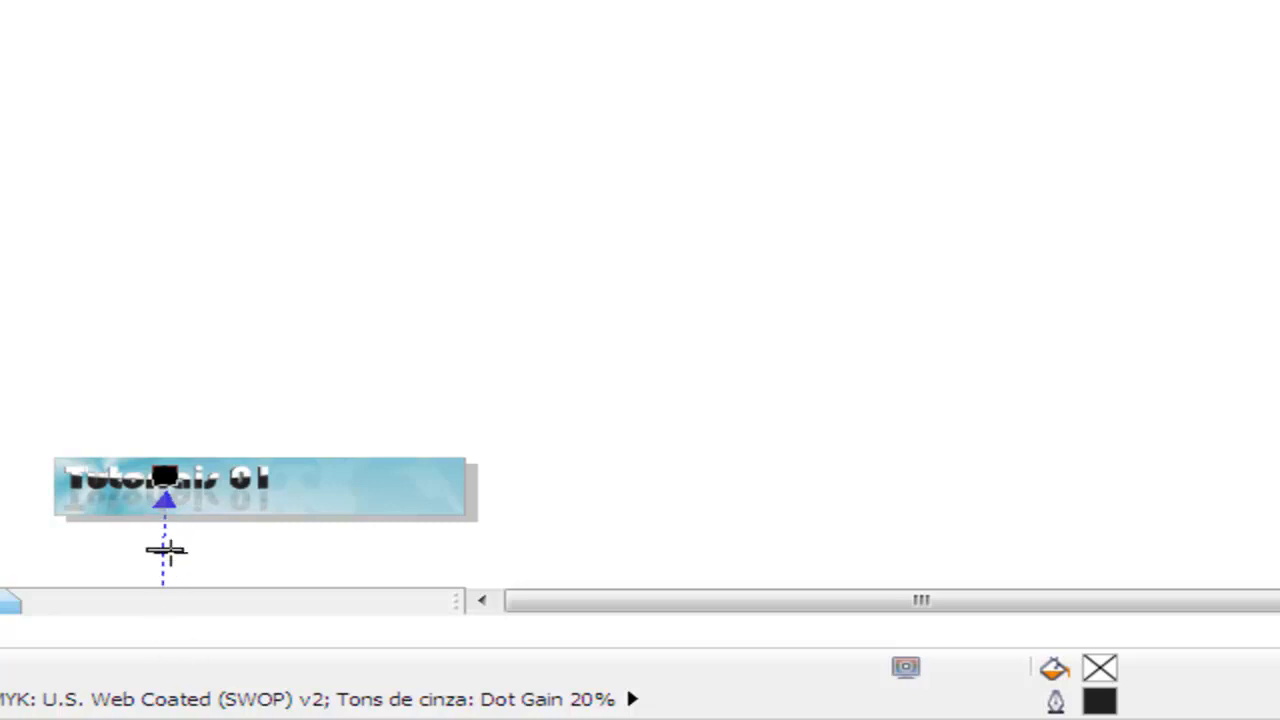
{"action": "scroll", "coordinate": [169, 551], "scroll_direction": "up", "scroll_amount": 3}
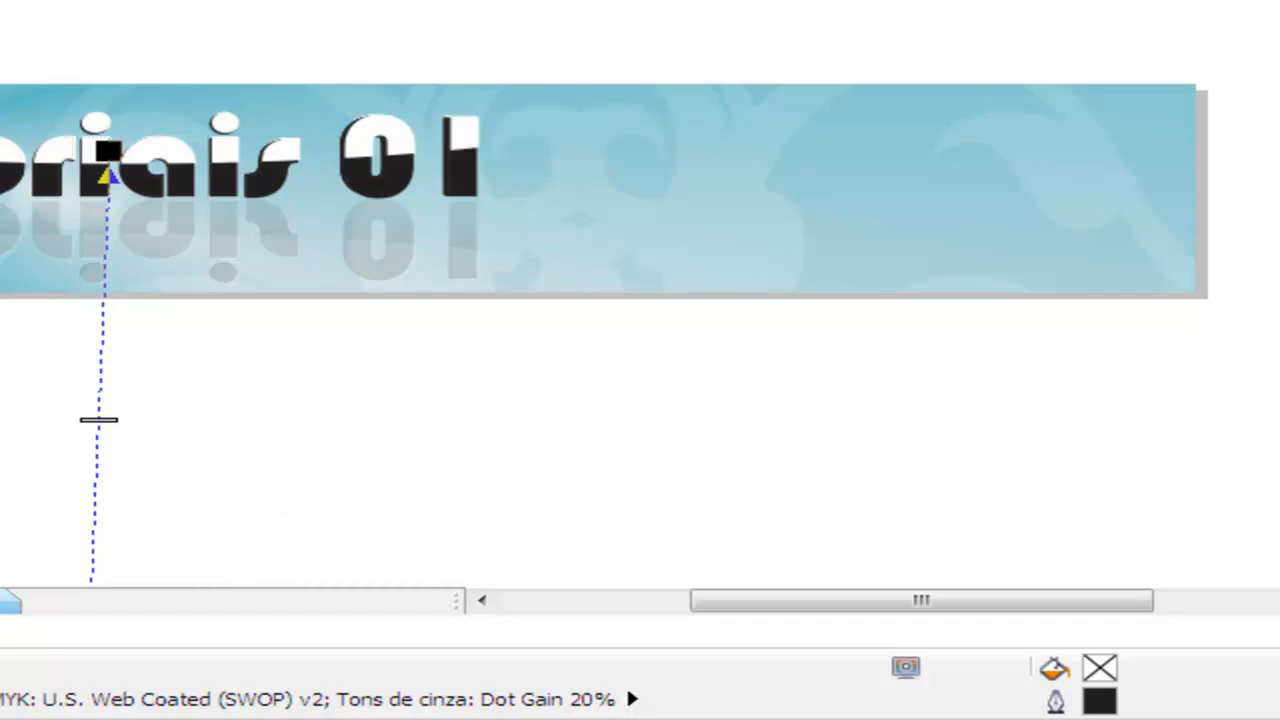
{"action": "key", "text": "space"}
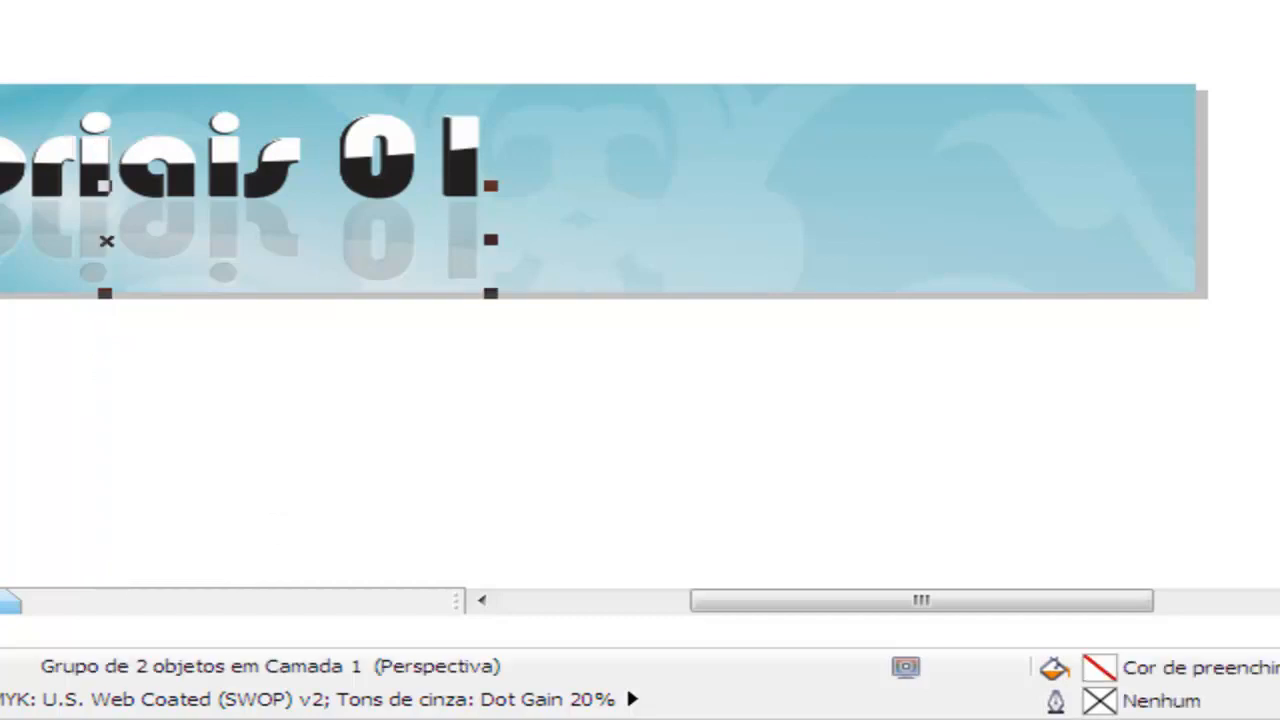
{"action": "key", "text": "Escape"}
Reduce the reflection's height slightly, keeping it against the base of the lettering, and deselect it
{"action": "left_click_drag", "start_coordinate": [362, 328], "coordinate": [543, 338]}
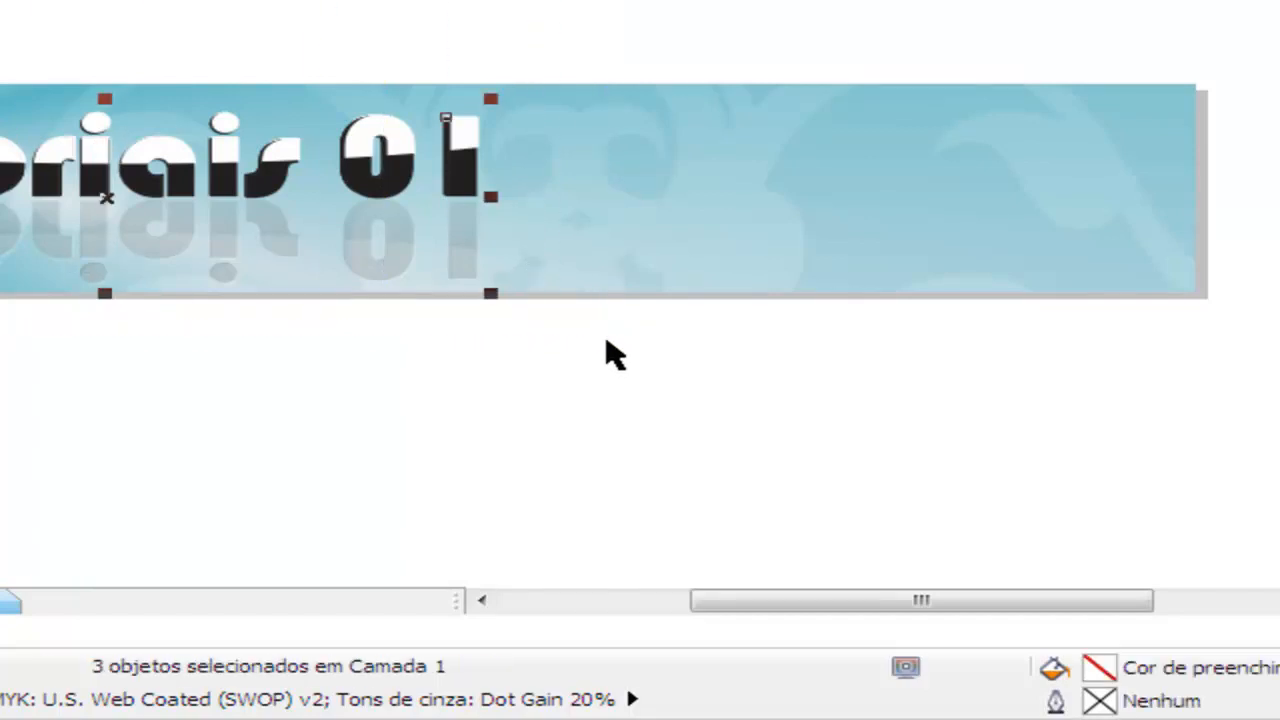
{"action": "key", "text": "Escape"}
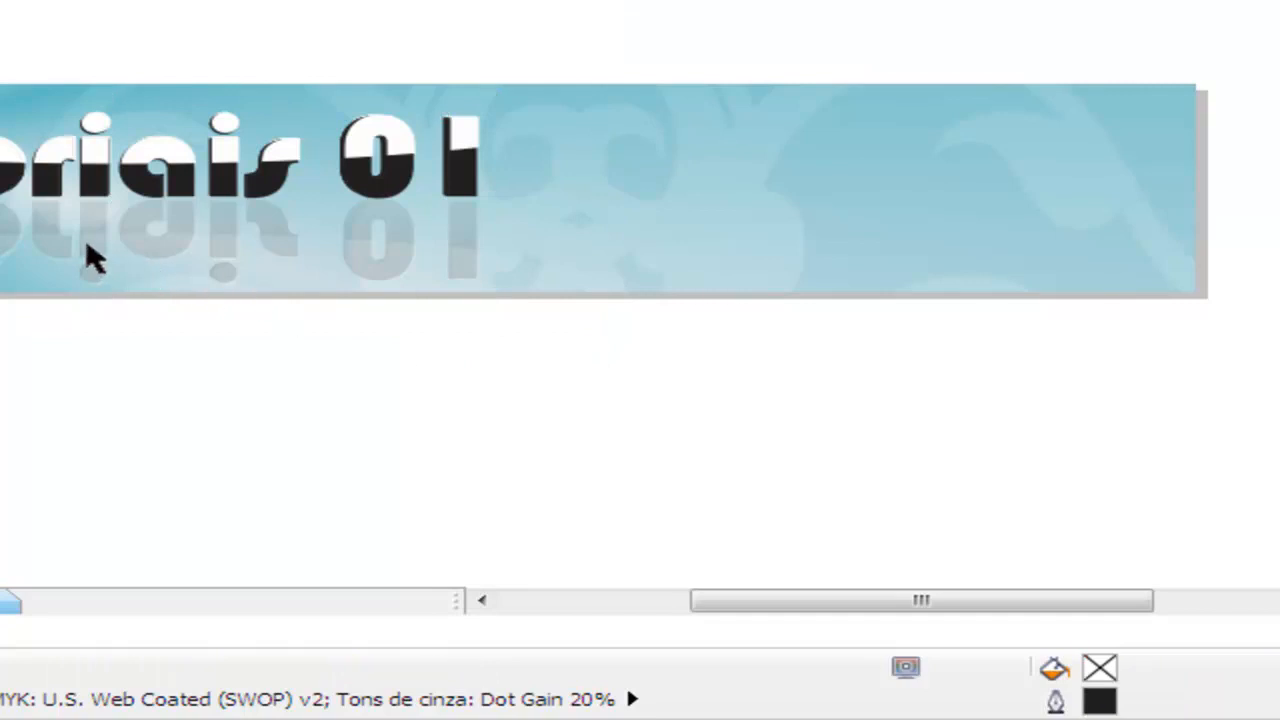
{"action": "left_click", "coordinate": [105, 283]}
{"action": "mouse_move", "coordinate": [104, 290]}
{"action": "left_mouse_down"}
{"action": "mouse_move", "coordinate": [100, 271]}
{"action": "mouse_move", "coordinate": [108, 278]}
{"action": "left_mouse_up"}
{"action": "left_click", "coordinate": [129, 40]}
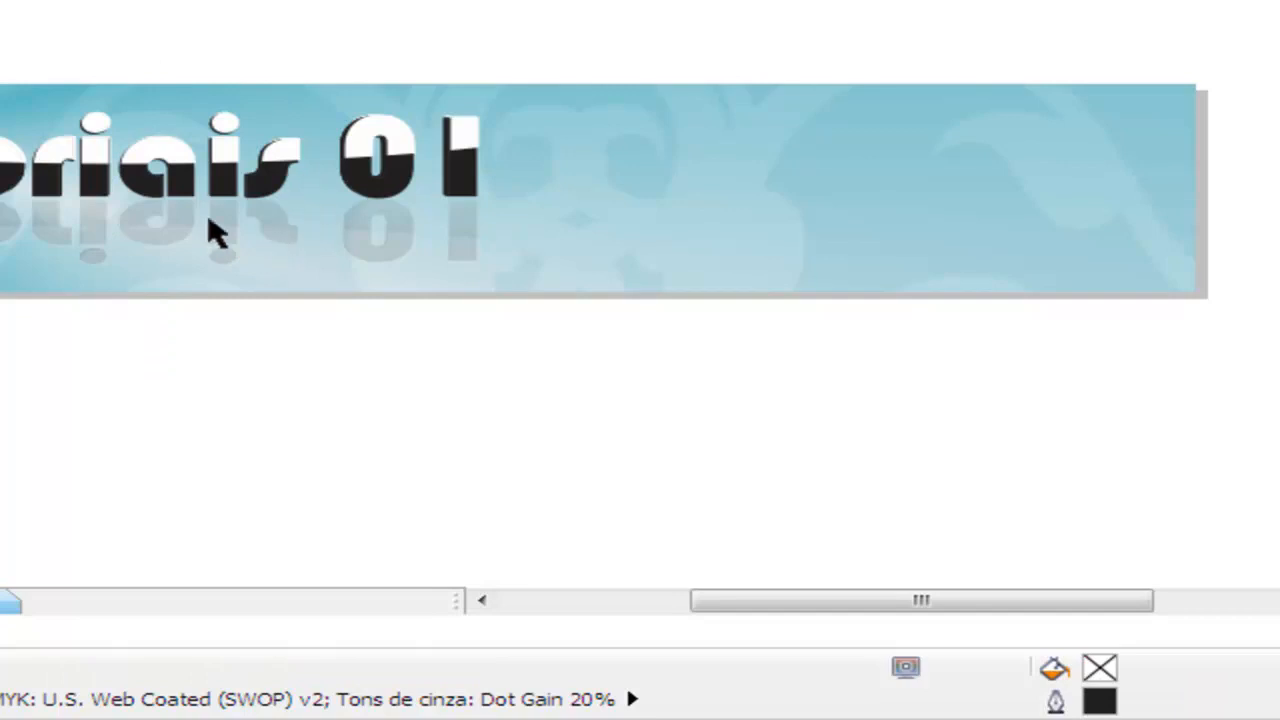
Group the extruded lettering with its reflection and move the group slightly up and left on the banner
{"action": "left_click", "coordinate": [149, 254]}
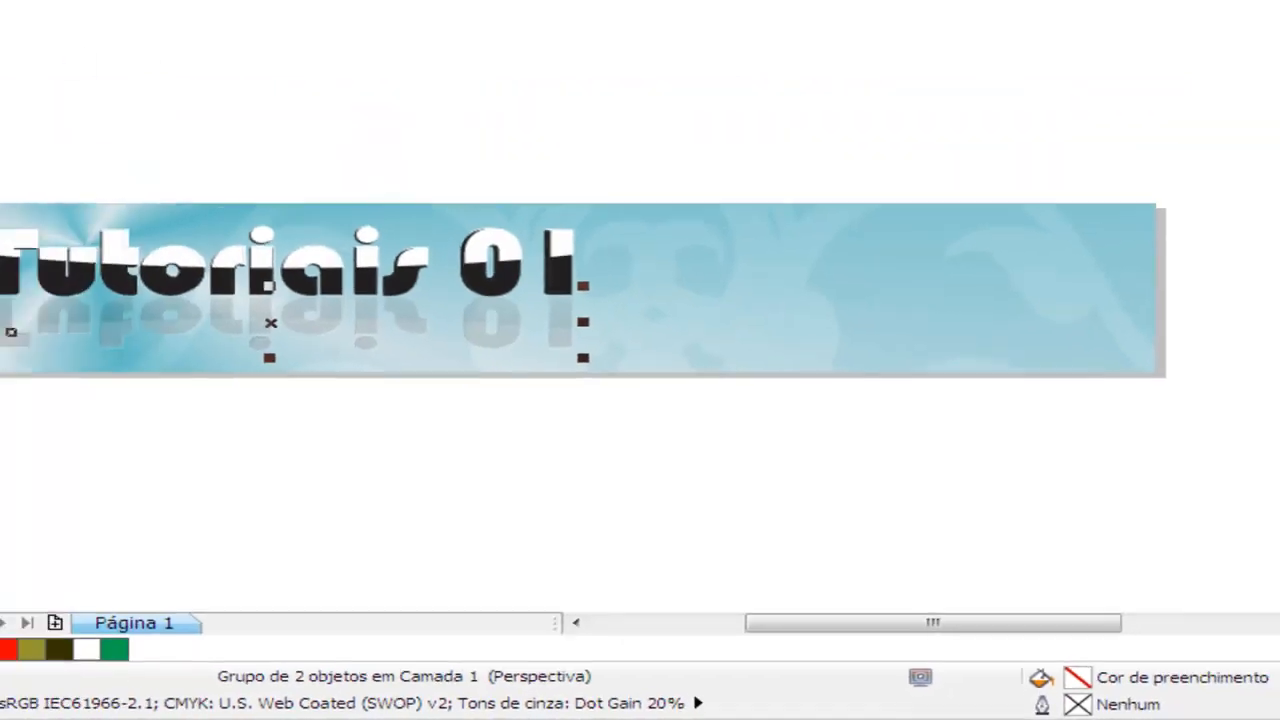
{"action": "left_click_drag", "start_coordinate": [116, 260], "coordinate": [815, 540]}
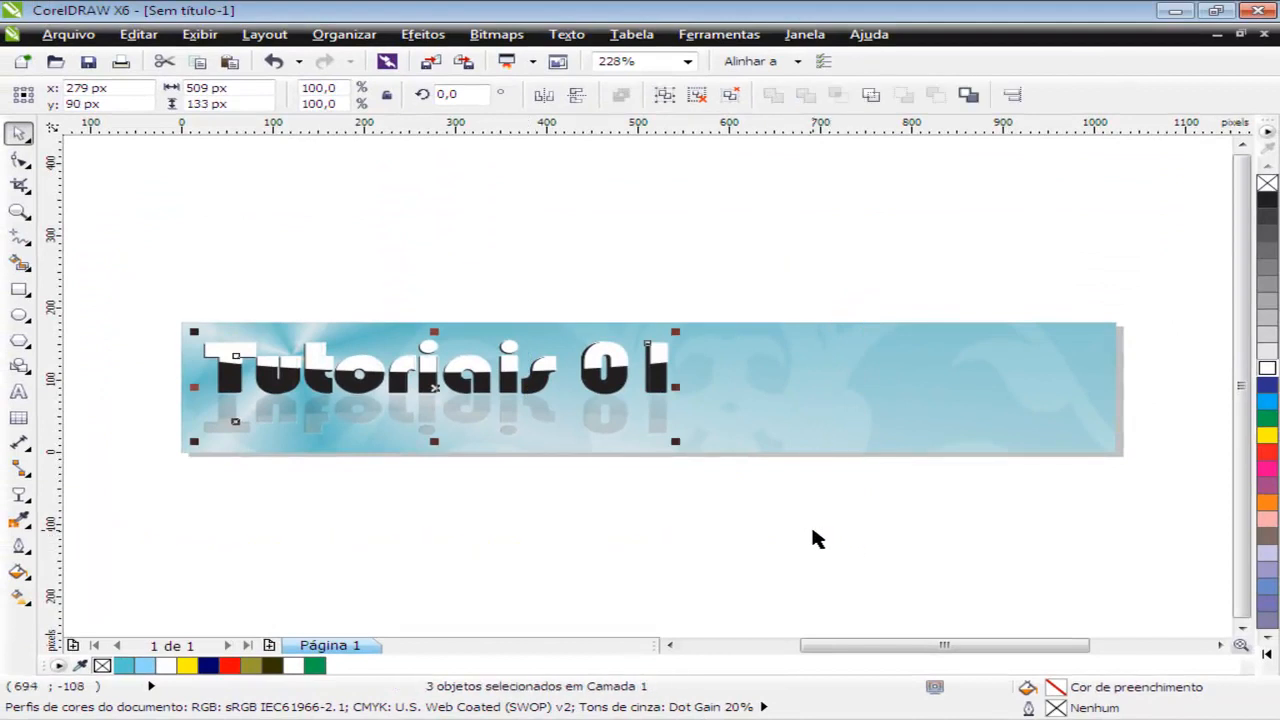
{"action": "key", "text": "ctrl+g"}
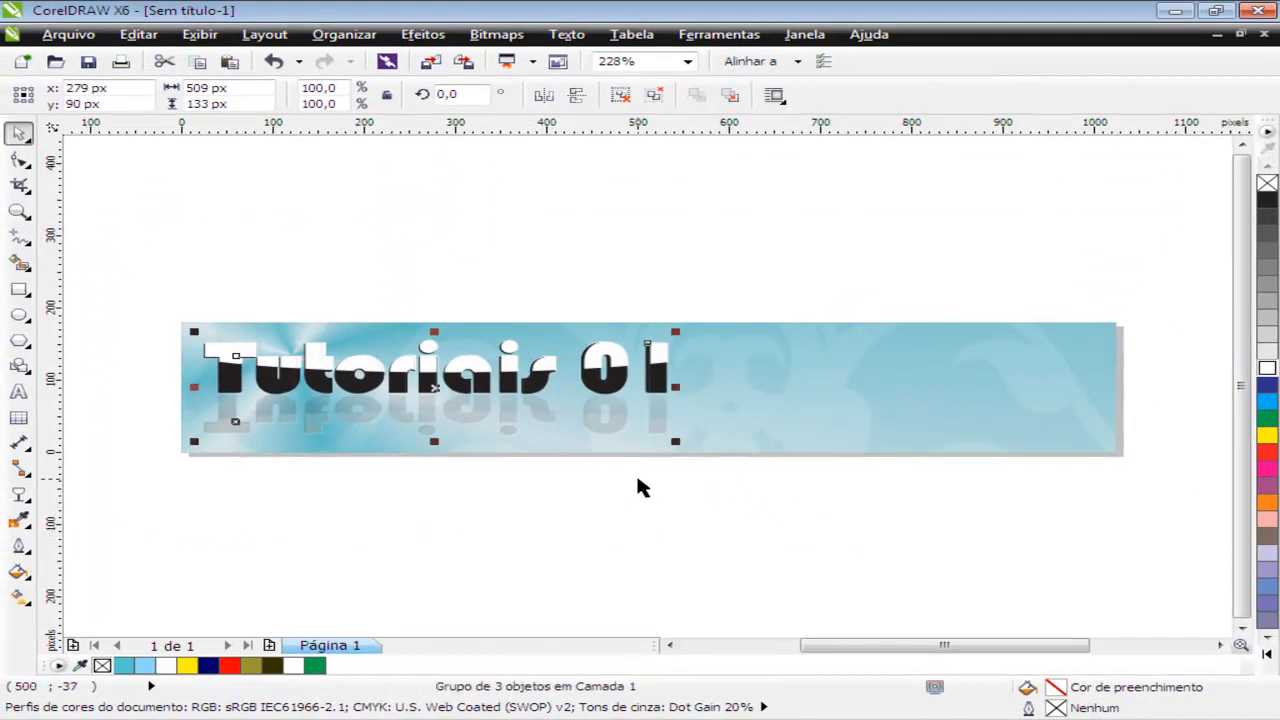
{"action": "left_click_drag", "start_coordinate": [652, 372], "coordinate": [646, 360]}
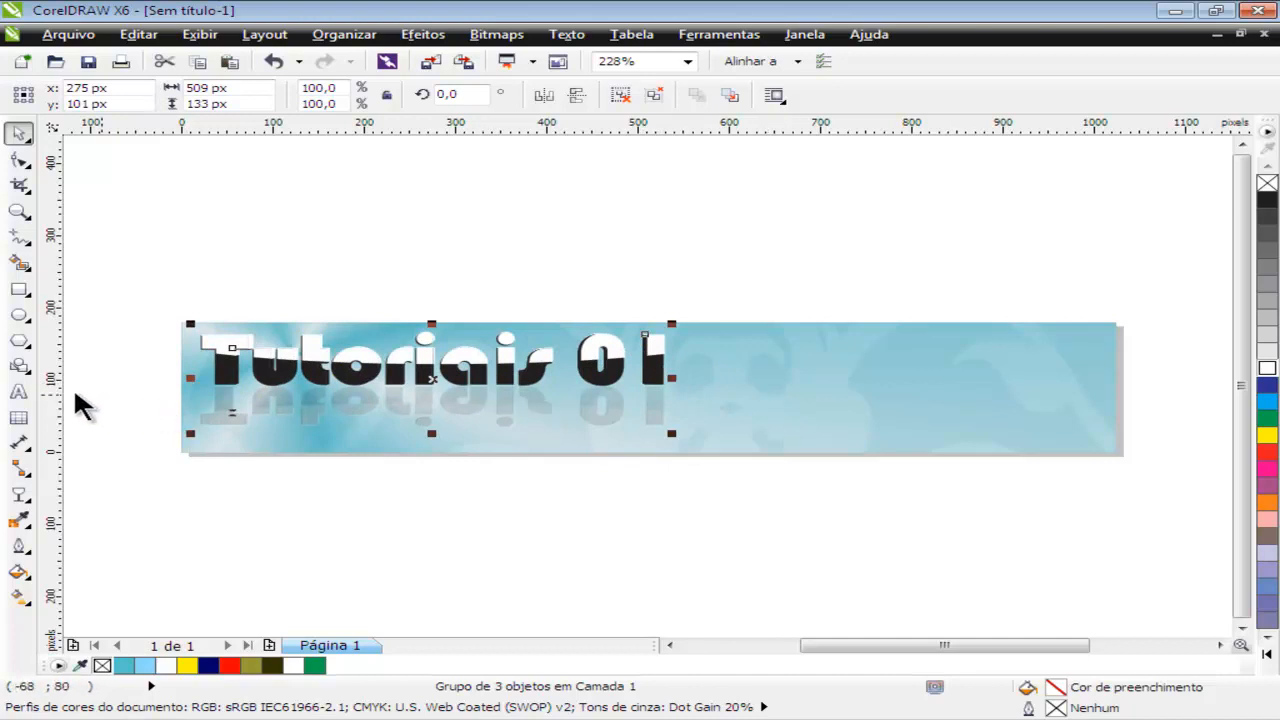
Draw a thin rectangle about 993 by 16 px along the banner's lower part and shift it against the banner's left edge
{"action": "left_click", "coordinate": [19, 289]}
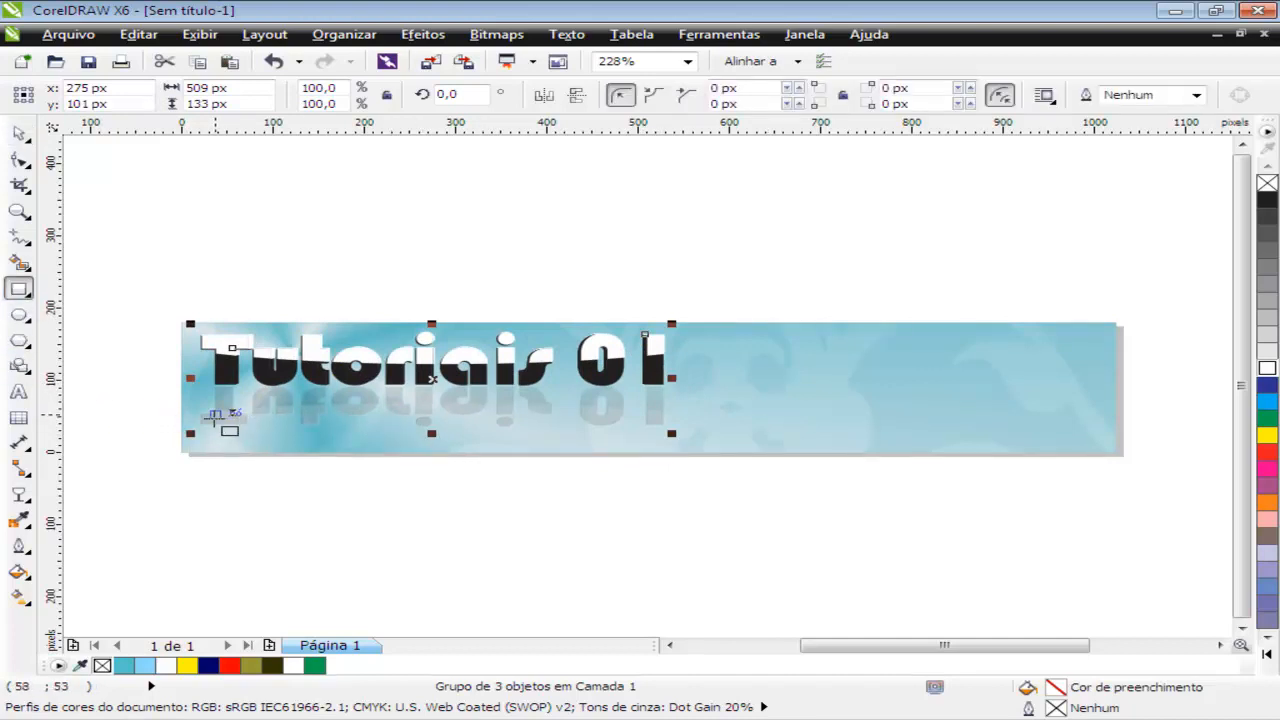
{"action": "left_click_drag", "start_coordinate": [200, 424], "coordinate": [1107, 436]}
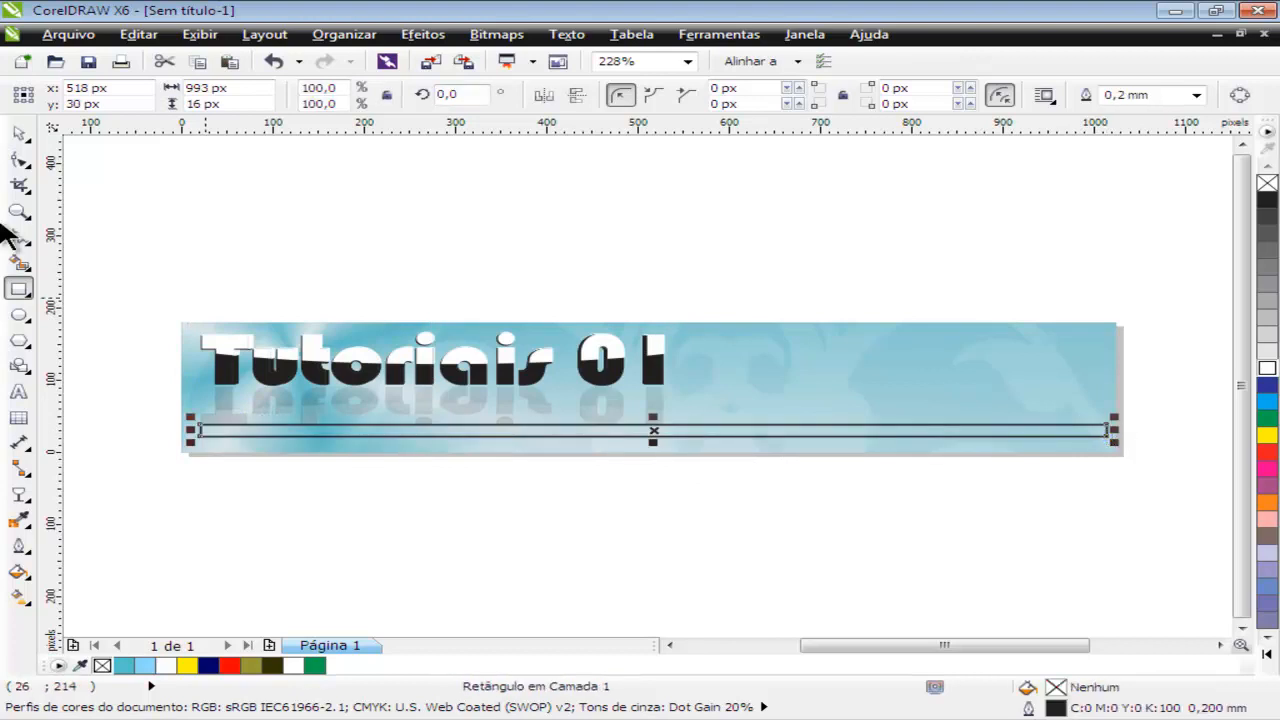
{"action": "left_click", "coordinate": [19, 133]}
{"action": "left_click_drag", "start_coordinate": [672, 424], "coordinate": [639, 423]}
Set up a custom linear gradient fill for the thin rectangle with light teal as its starting colour
{"action": "key", "text": "F11"}
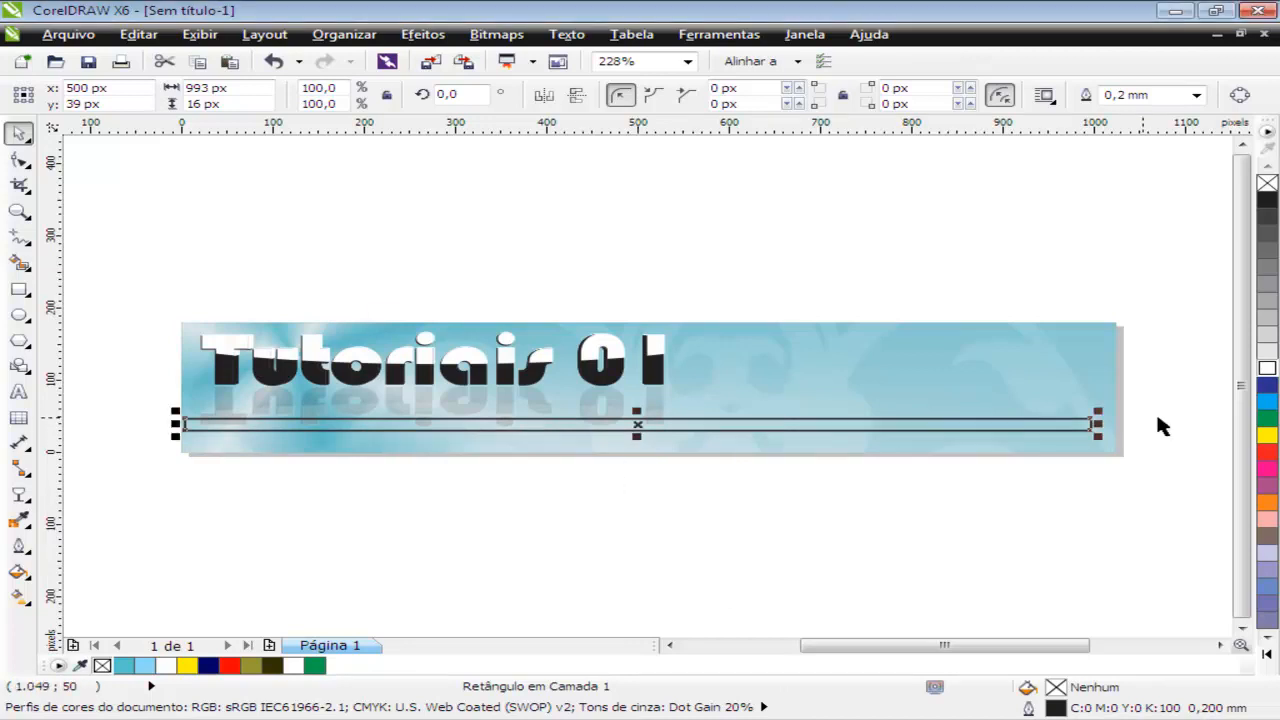
{"action": "left_click", "coordinate": [18, 573]}
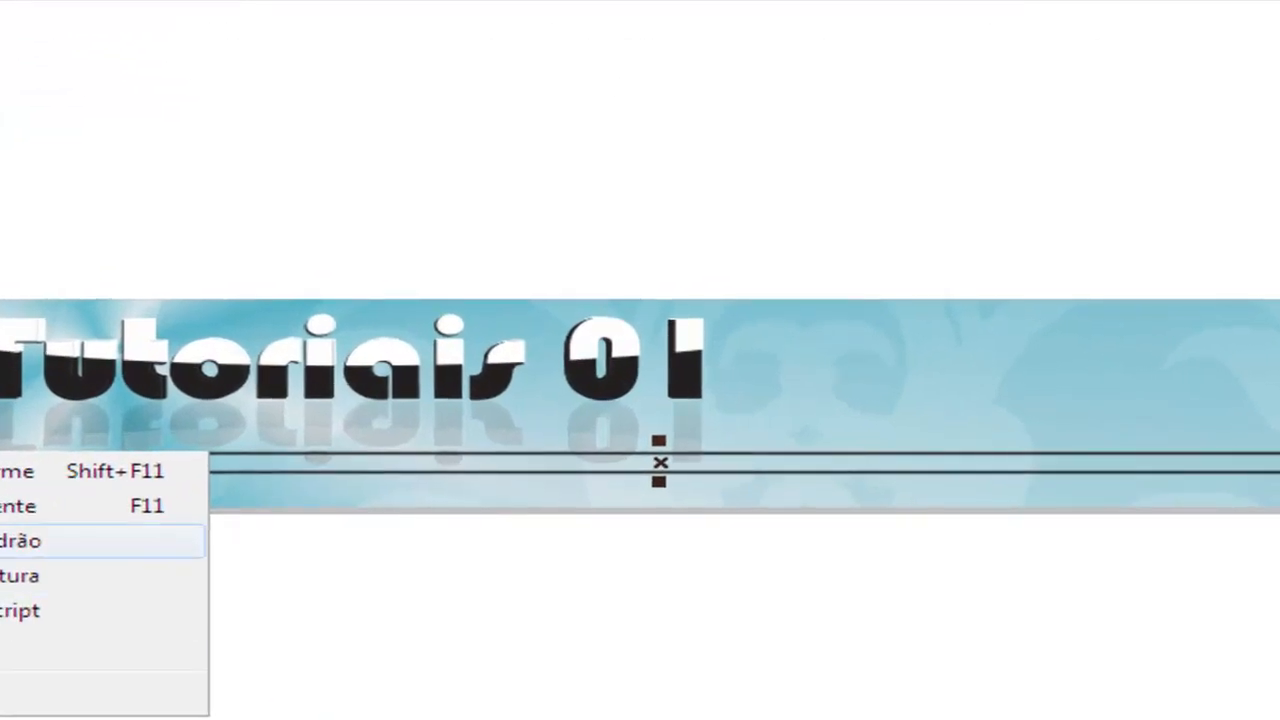
{"action": "left_click", "coordinate": [120, 501]}
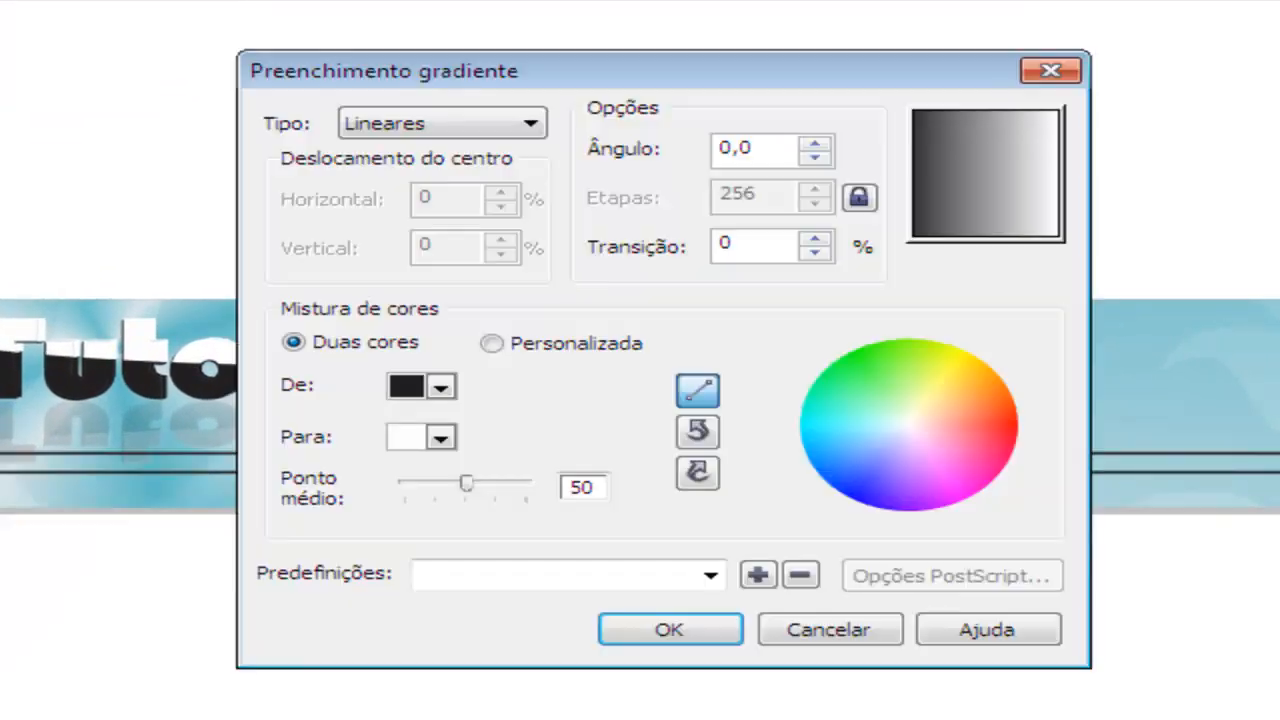
{"action": "left_click", "coordinate": [490, 343]}
{"action": "left_click", "coordinate": [282, 433]}
{"action": "left_click", "coordinate": [947, 474]}
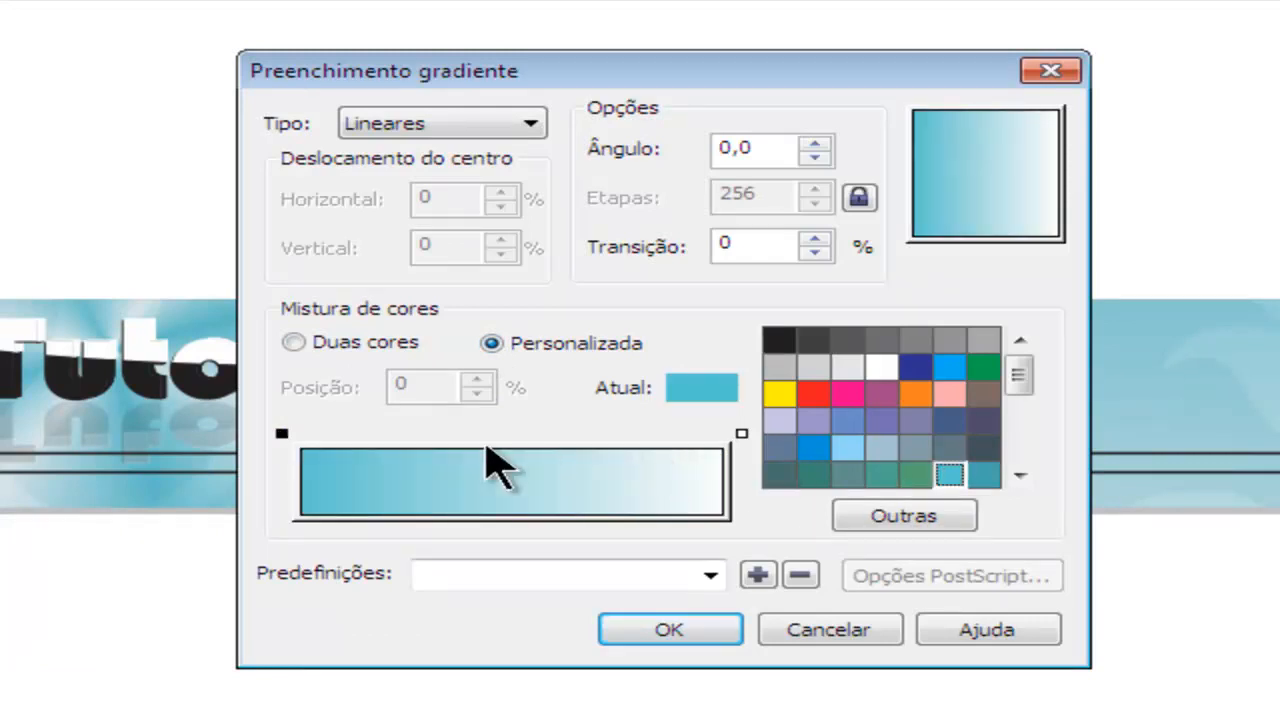
Add a black stop at the 99% position, apply the gradient, and remove the rectangle's outline
{"action": "double_click", "coordinate": [389, 434]}
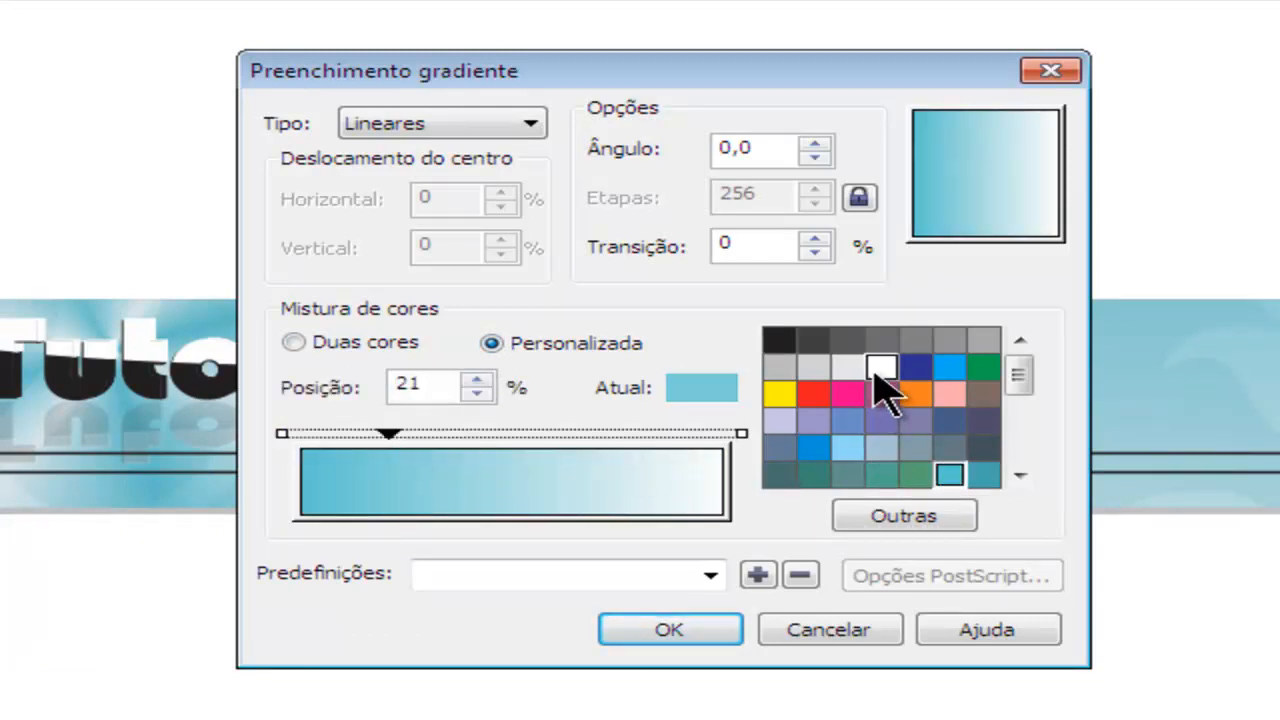
{"action": "left_click", "coordinate": [779, 340]}
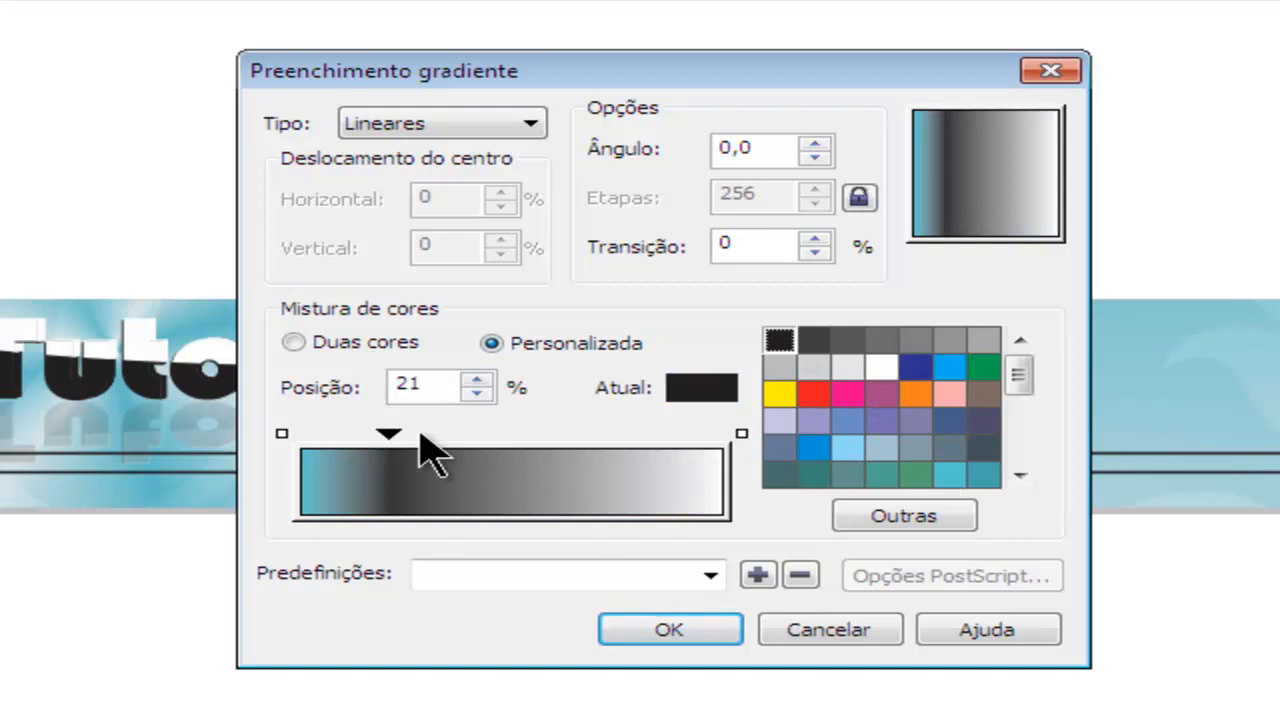
{"action": "left_click_drag", "start_coordinate": [389, 434], "coordinate": [736, 434]}
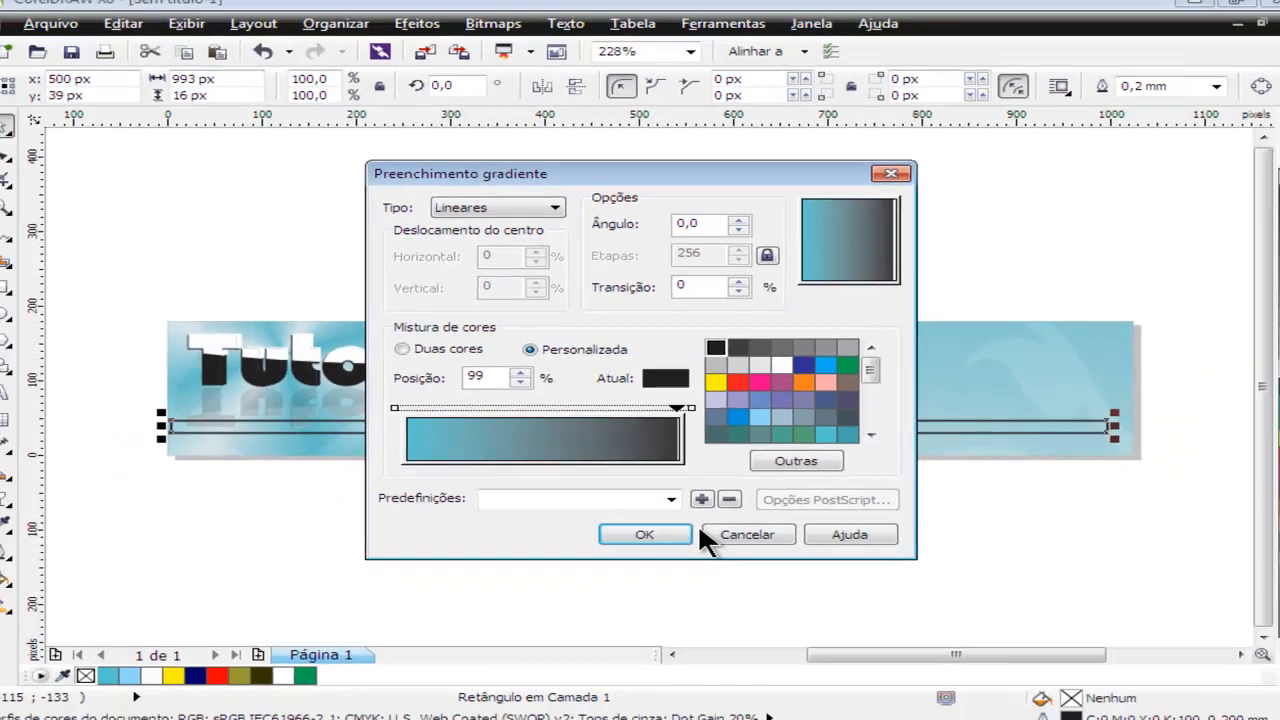
{"action": "left_click", "coordinate": [665, 611]}
{"action": "right_click", "coordinate": [1267, 183]}
{"action": "left_click", "coordinate": [870, 533]}
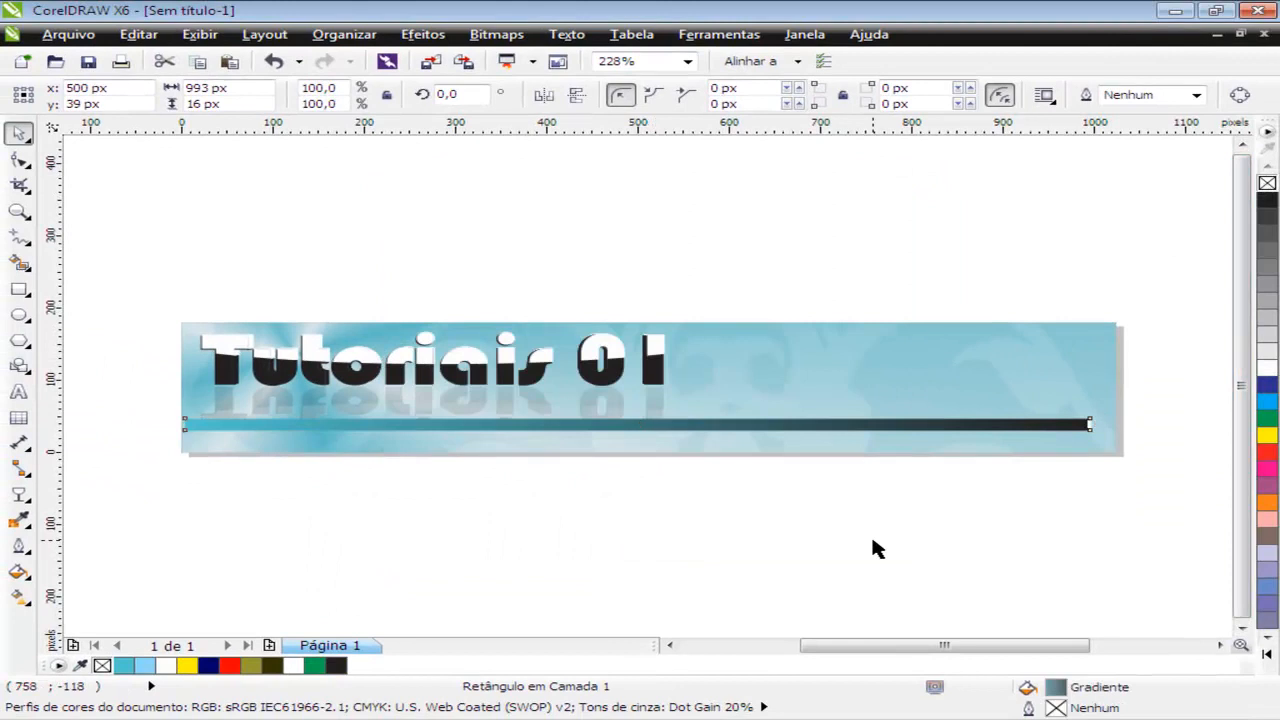
Redirect the bar's gradient steeply downward, starting above the banner and ending below it, with the black stop before the white end
{"action": "left_click", "coordinate": [732, 428]}
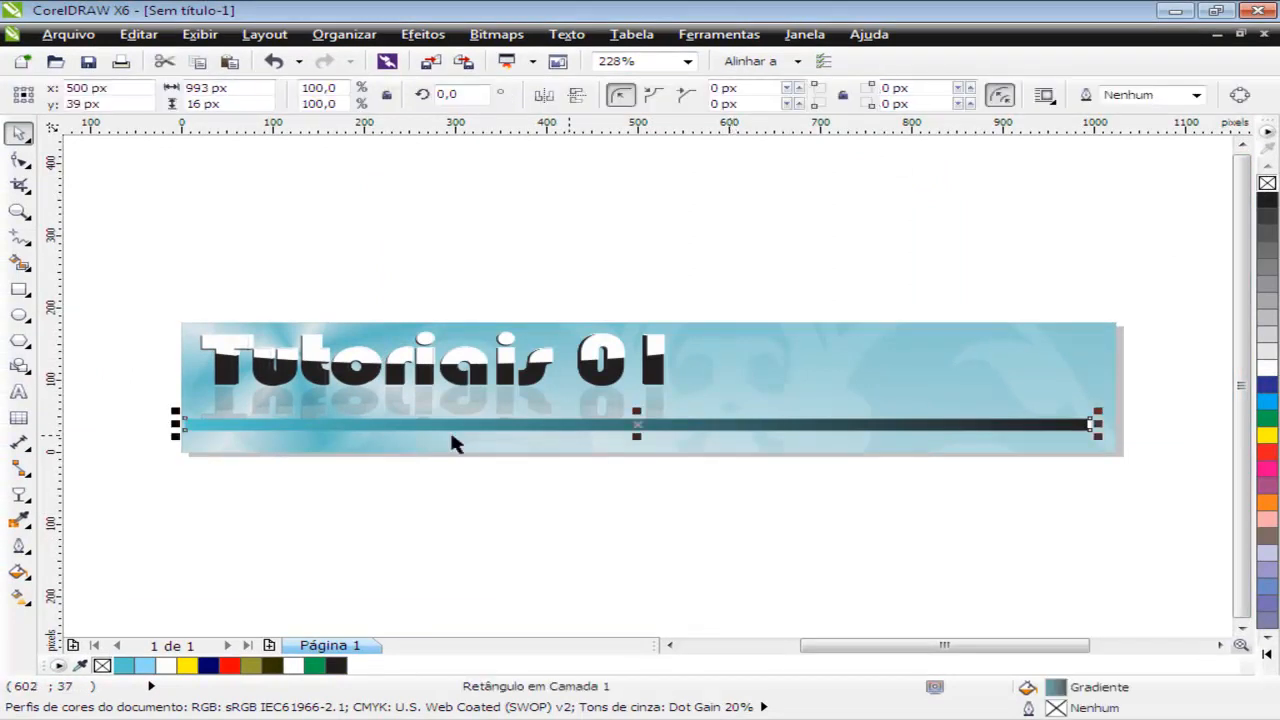
{"action": "left_click", "coordinate": [18, 596]}
{"action": "left_click_drag", "start_coordinate": [1095, 428], "coordinate": [760, 506]}
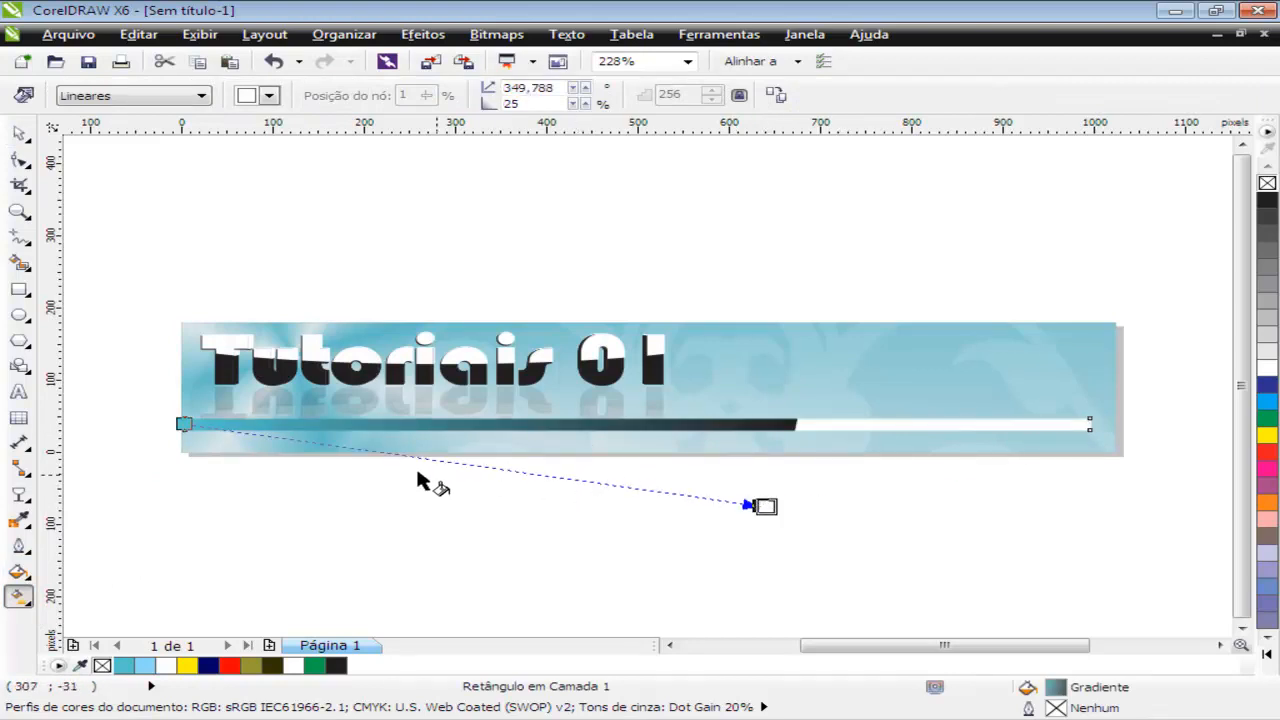
{"action": "left_click_drag", "start_coordinate": [186, 423], "coordinate": [673, 284]}
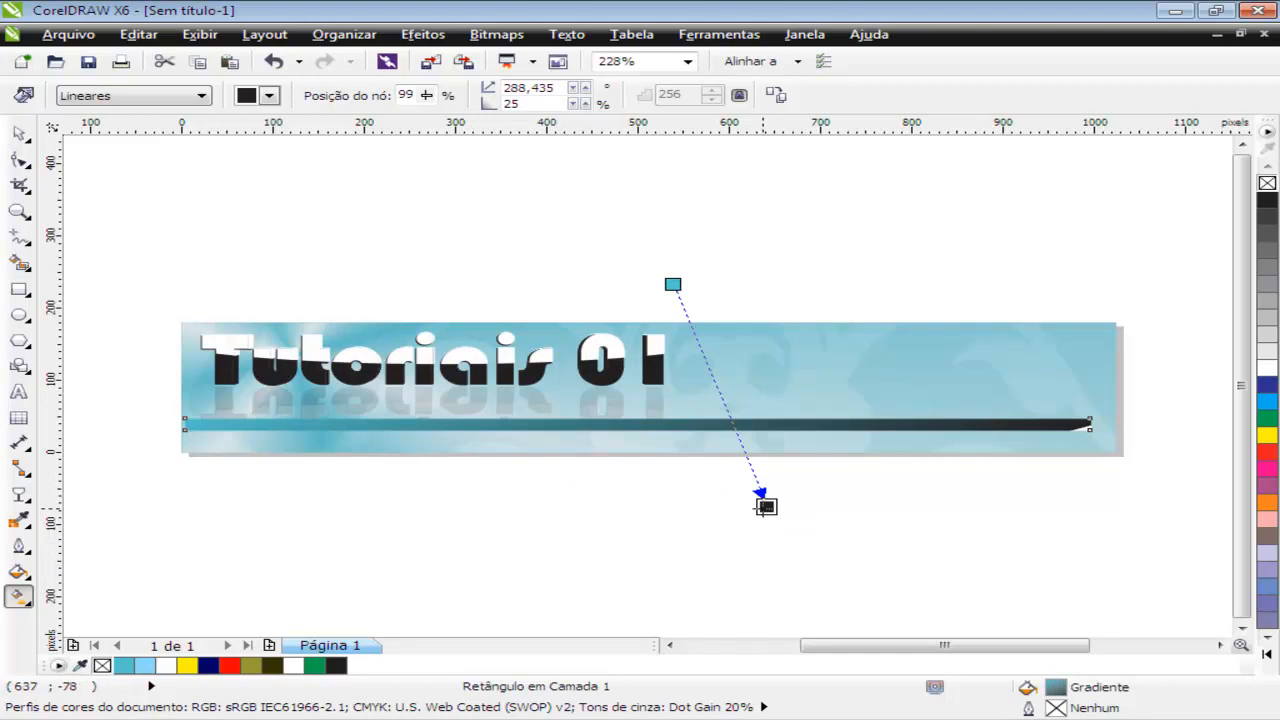
{"action": "left_click_drag", "start_coordinate": [754, 510], "coordinate": [753, 479]}
{"action": "left_click", "coordinate": [767, 507]}
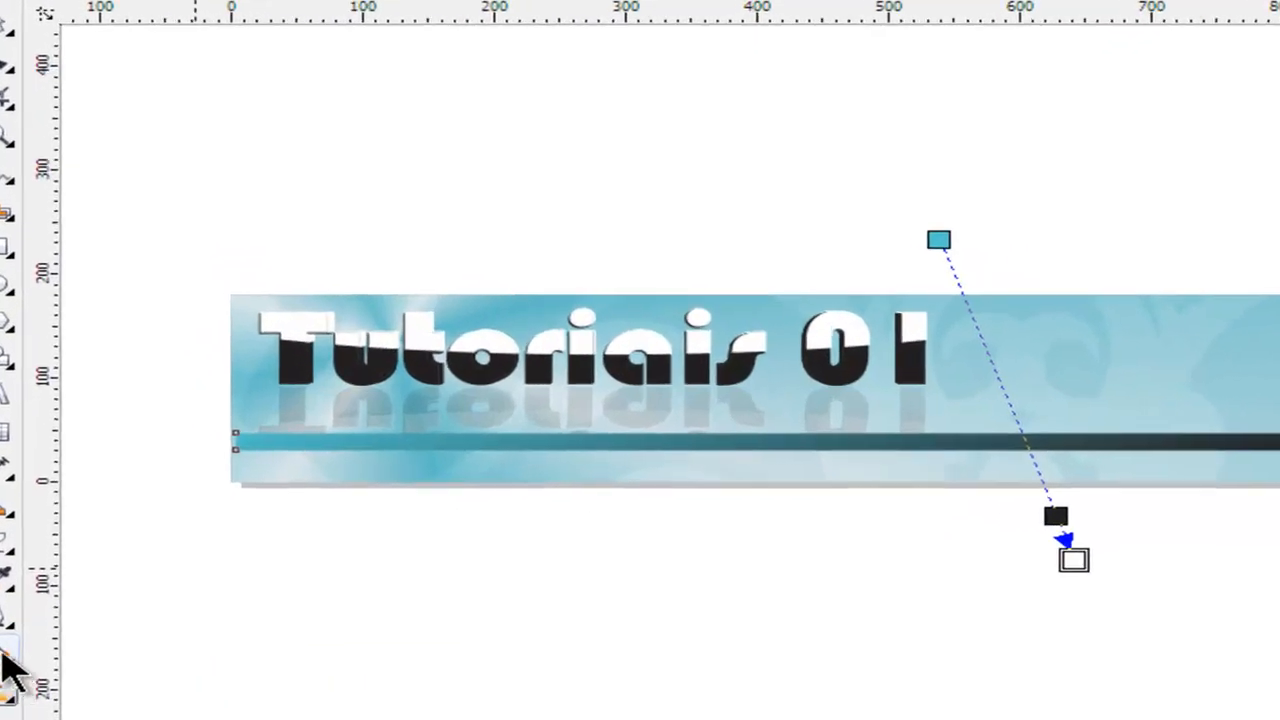
Remove the intermediate black stop from the bar's gradient and set its end colour to black
{"action": "left_click", "coordinate": [24, 578]}
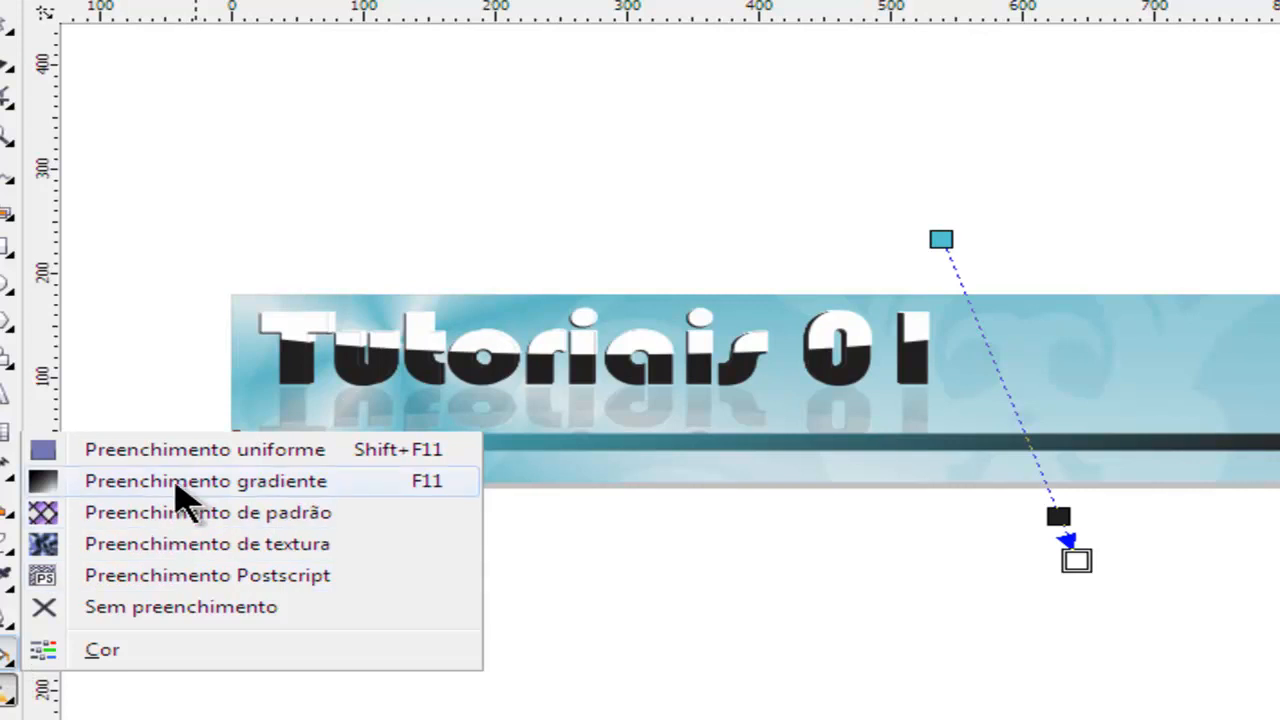
{"action": "left_click", "coordinate": [180, 483]}
{"action": "left_click", "coordinate": [963, 416]}
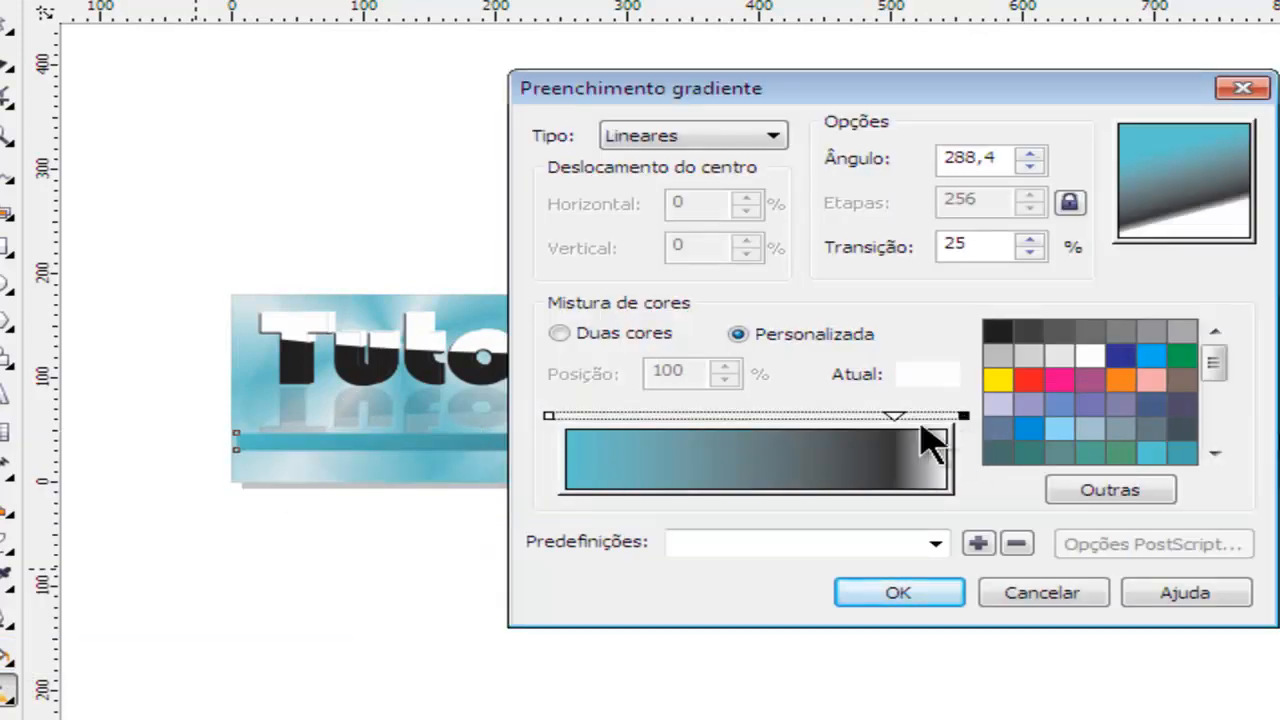
{"action": "left_click", "coordinate": [893, 416]}
{"action": "double_click", "coordinate": [893, 417]}
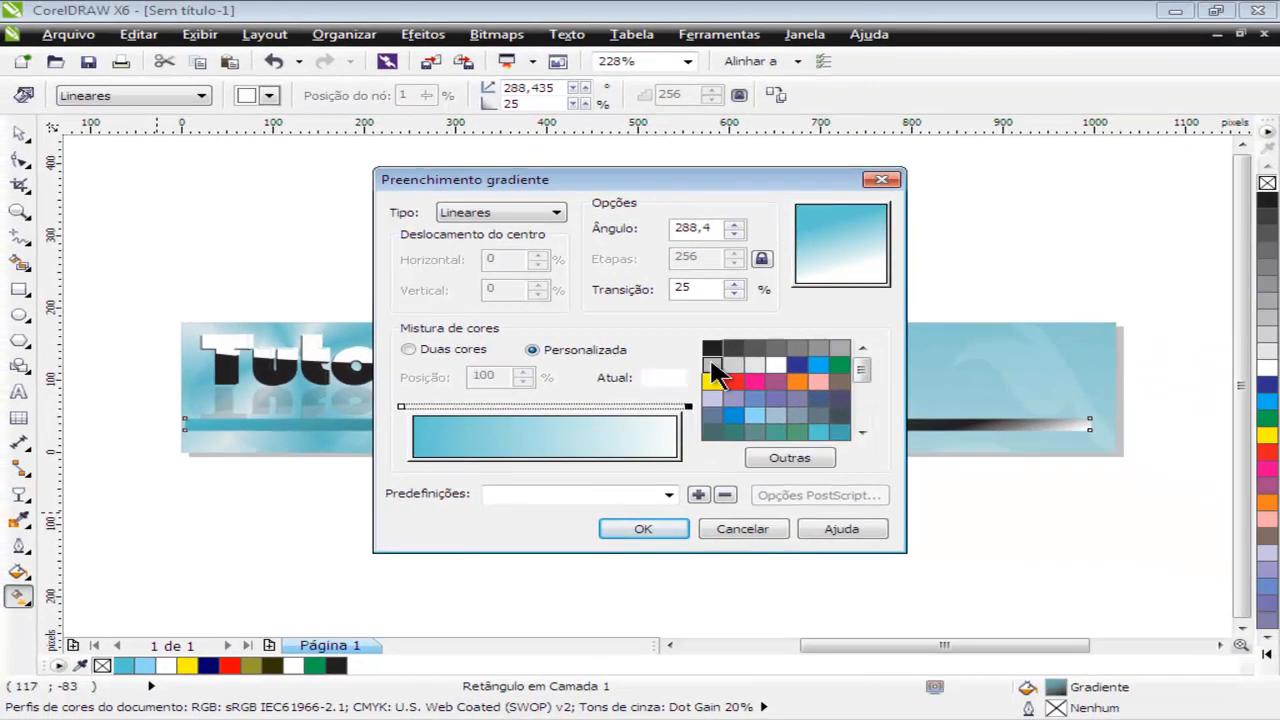
{"action": "left_click", "coordinate": [711, 349]}
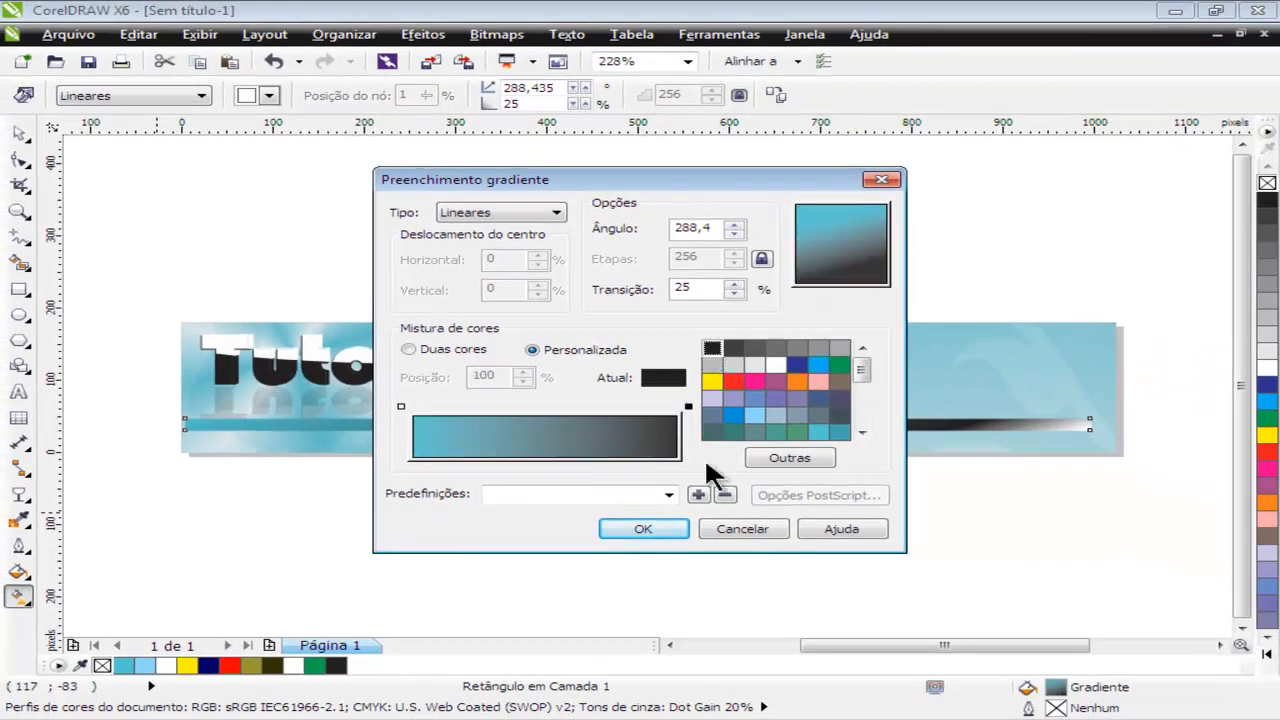
{"action": "left_click", "coordinate": [655, 530]}
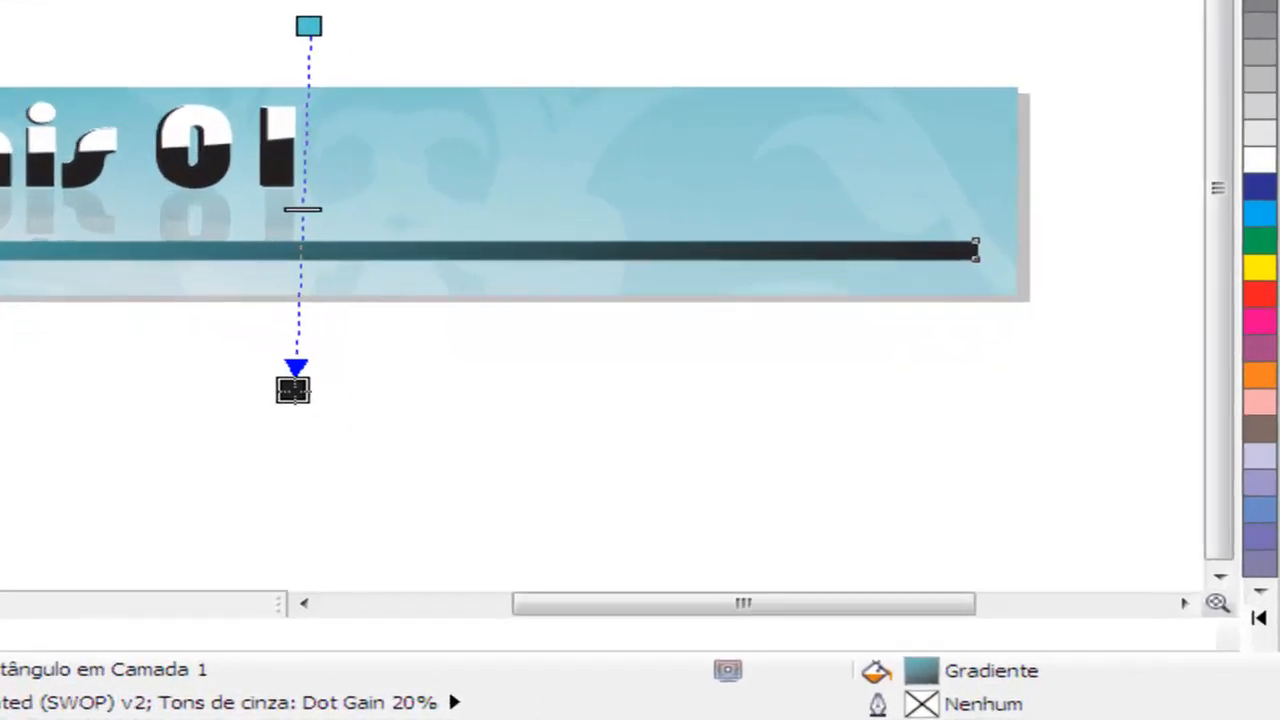
Shorten the nearly vertical gradient by bringing its teal start and black end closer to the bar
{"action": "left_click_drag", "start_coordinate": [310, 26], "coordinate": [291, 173]}
{"action": "mouse_move", "coordinate": [293, 388]}
{"action": "left_mouse_down"}
{"action": "mouse_move", "coordinate": [292, 338]}
{"action": "mouse_move", "coordinate": [296, 356]}
{"action": "left_mouse_up"}
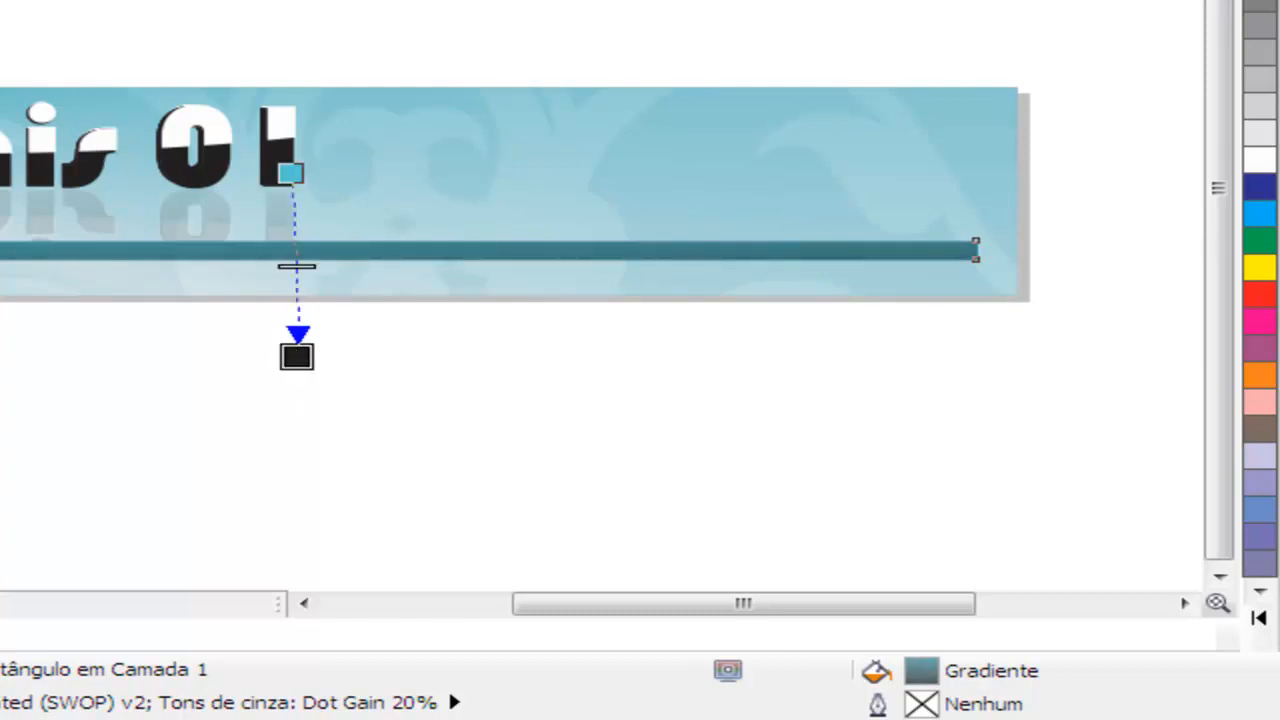
{"action": "key", "text": "space"}
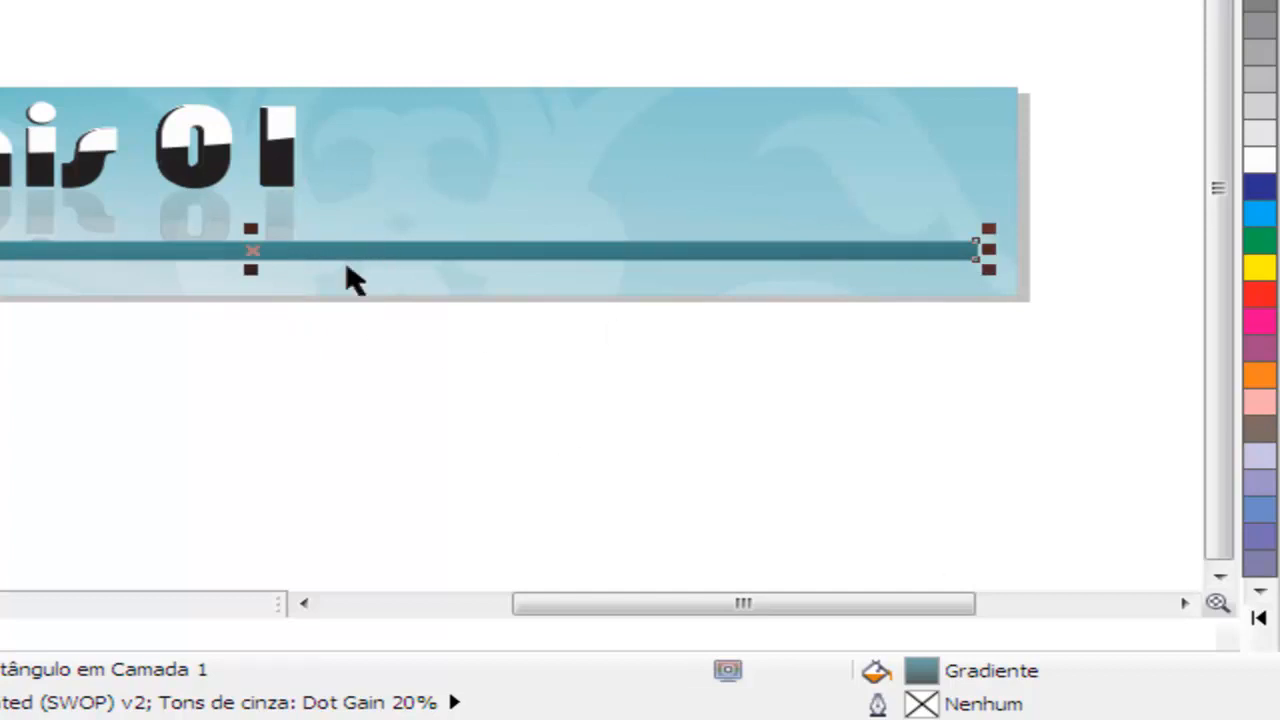
Shorten the bar from its right end to about four-fifths of its length, nudge it slightly down, and deselect it
{"action": "left_click_drag", "start_coordinate": [988, 248], "coordinate": [692, 252]}
{"action": "left_click_drag", "start_coordinate": [485, 280], "coordinate": [481, 278]}
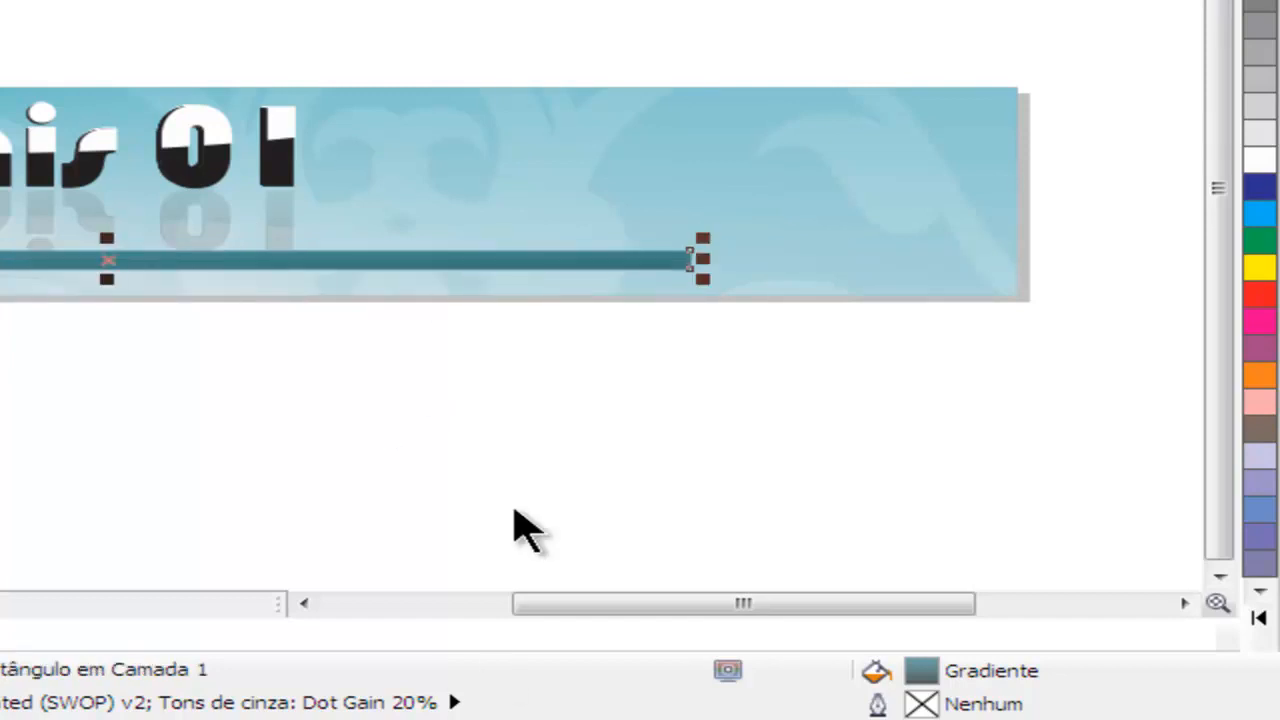
{"action": "key", "text": "Escape"}
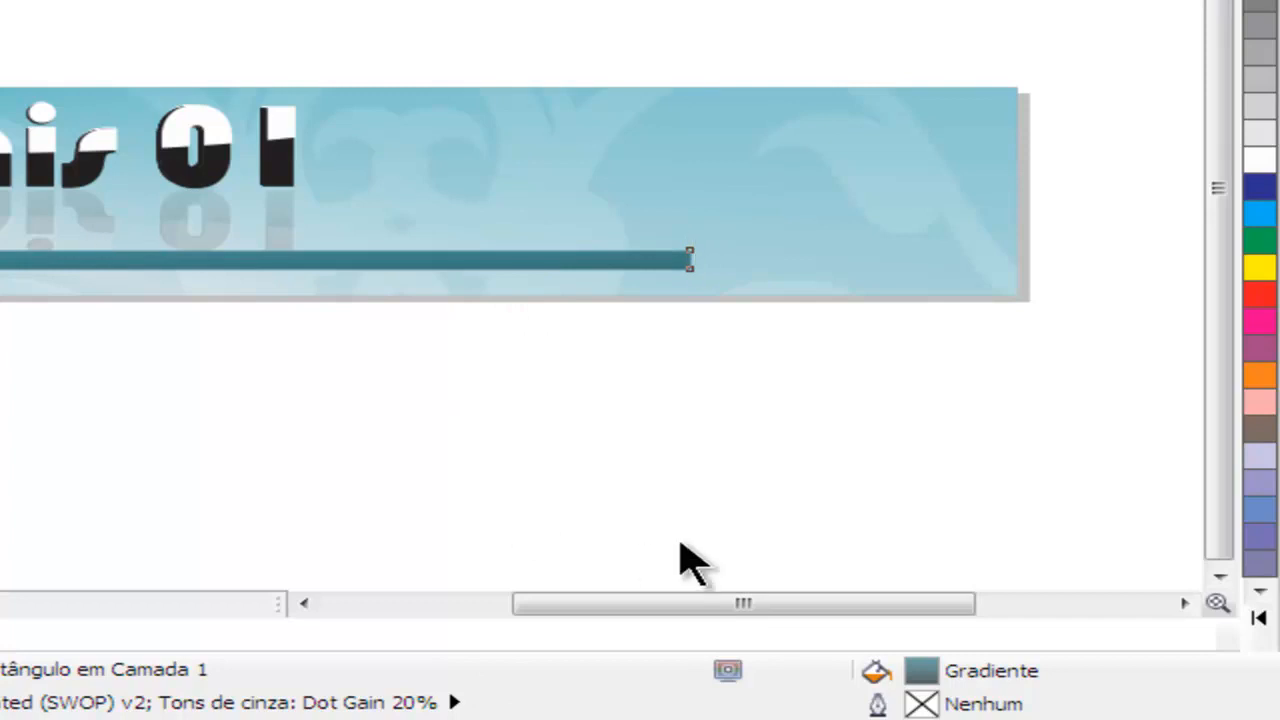